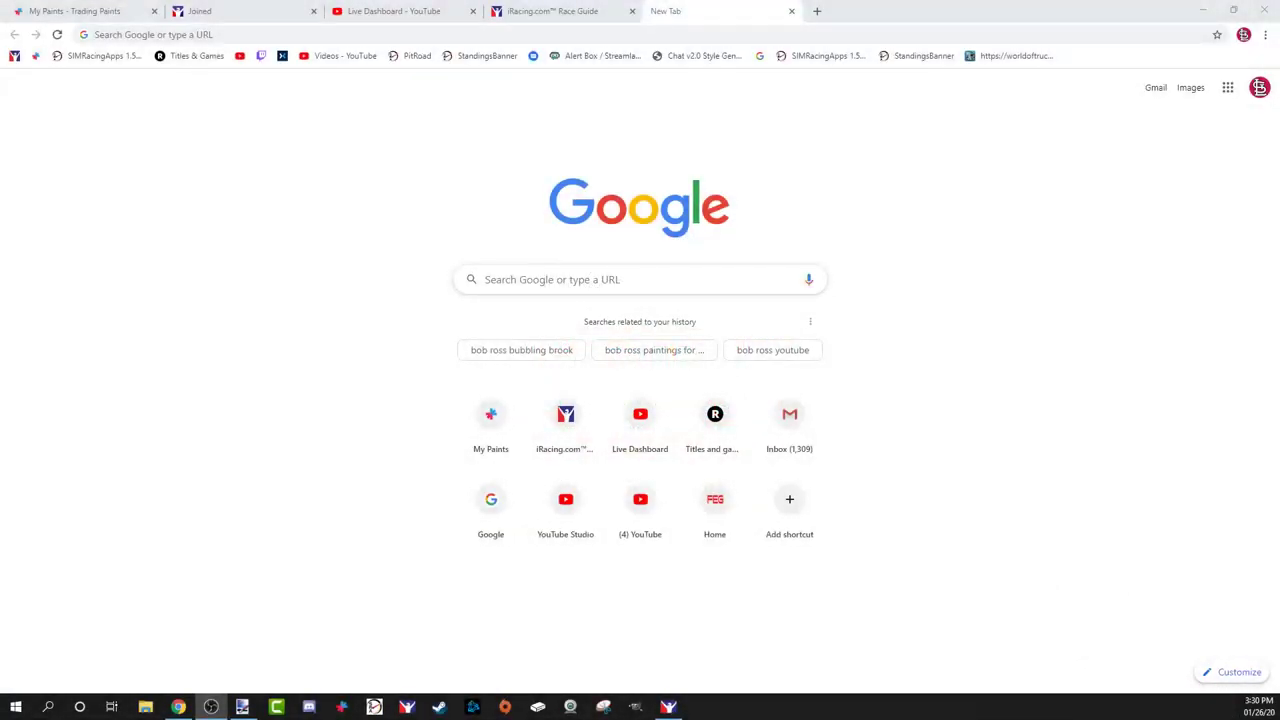
# Step: Search 'paint.net download' and open the getpaint.net download page at its Download table
pyautogui.click(427, 38)
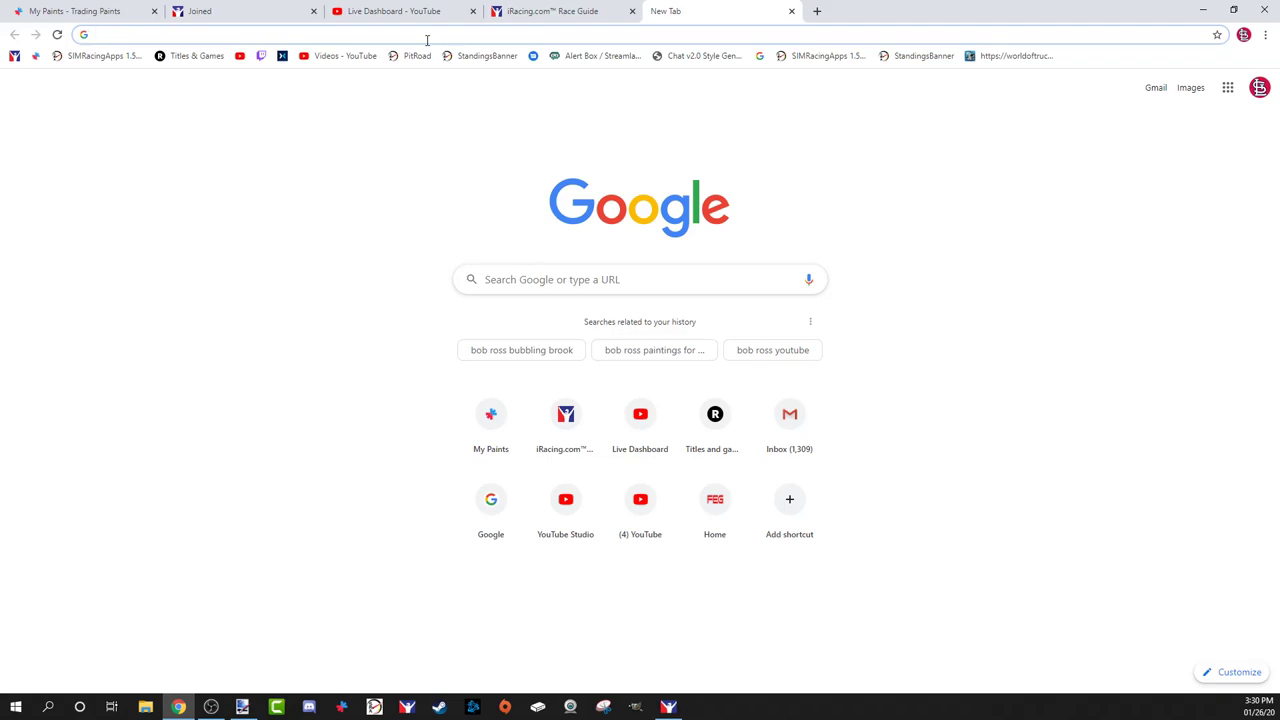
pyautogui.write('paint.net')
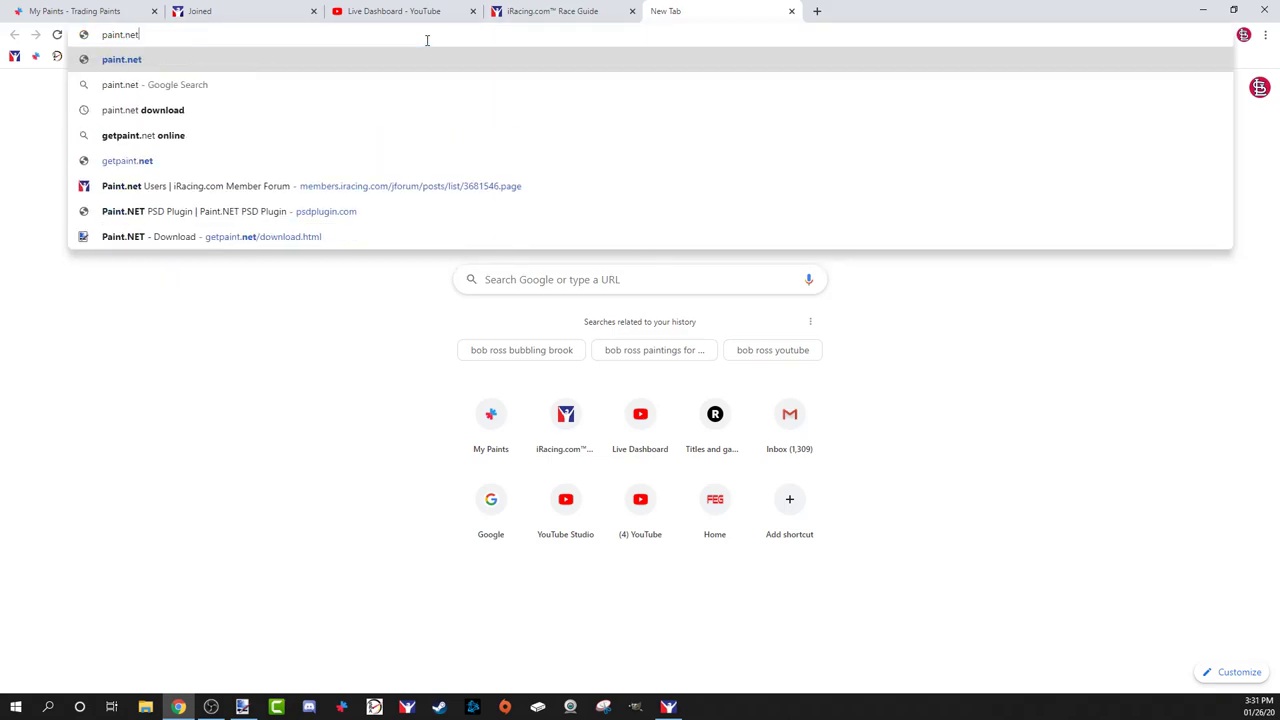
pyautogui.write(' download')
pyautogui.press('BackSpace')
pyautogui.press('BackSpace')
pyautogui.press('BackSpace')
pyautogui.write('oad')
pyautogui.press('Return')
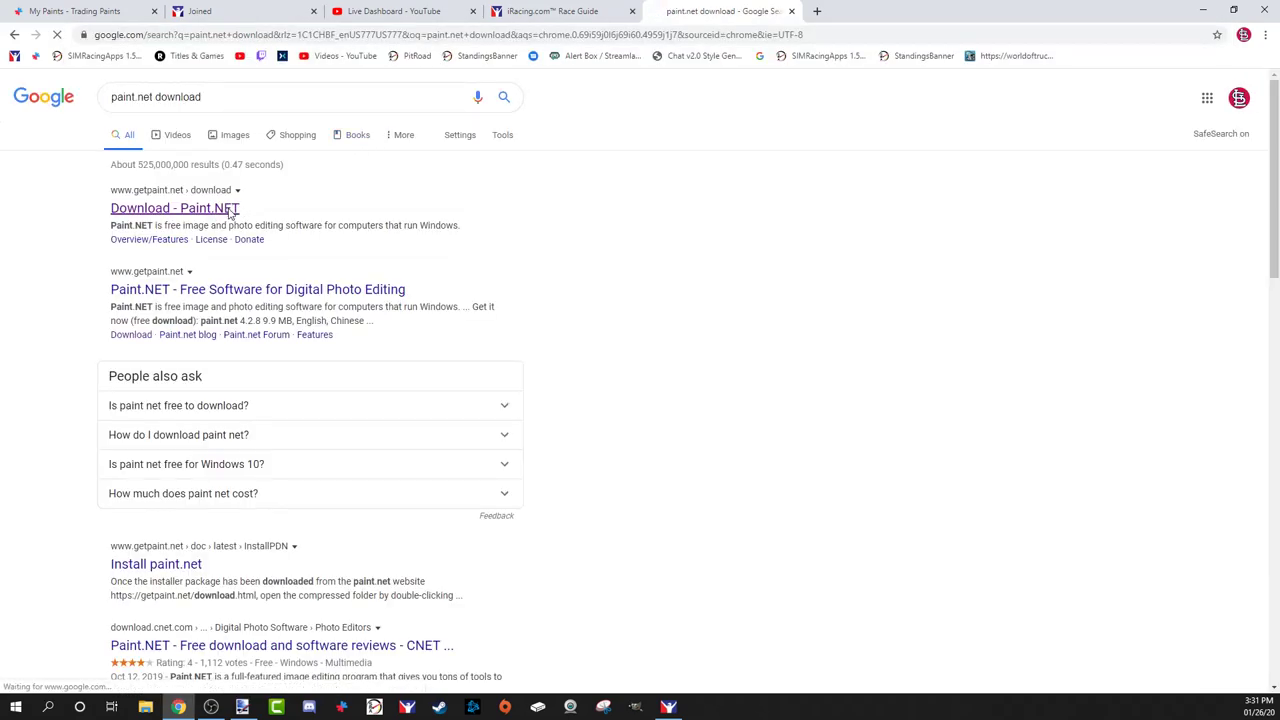
pyautogui.click(228, 210)
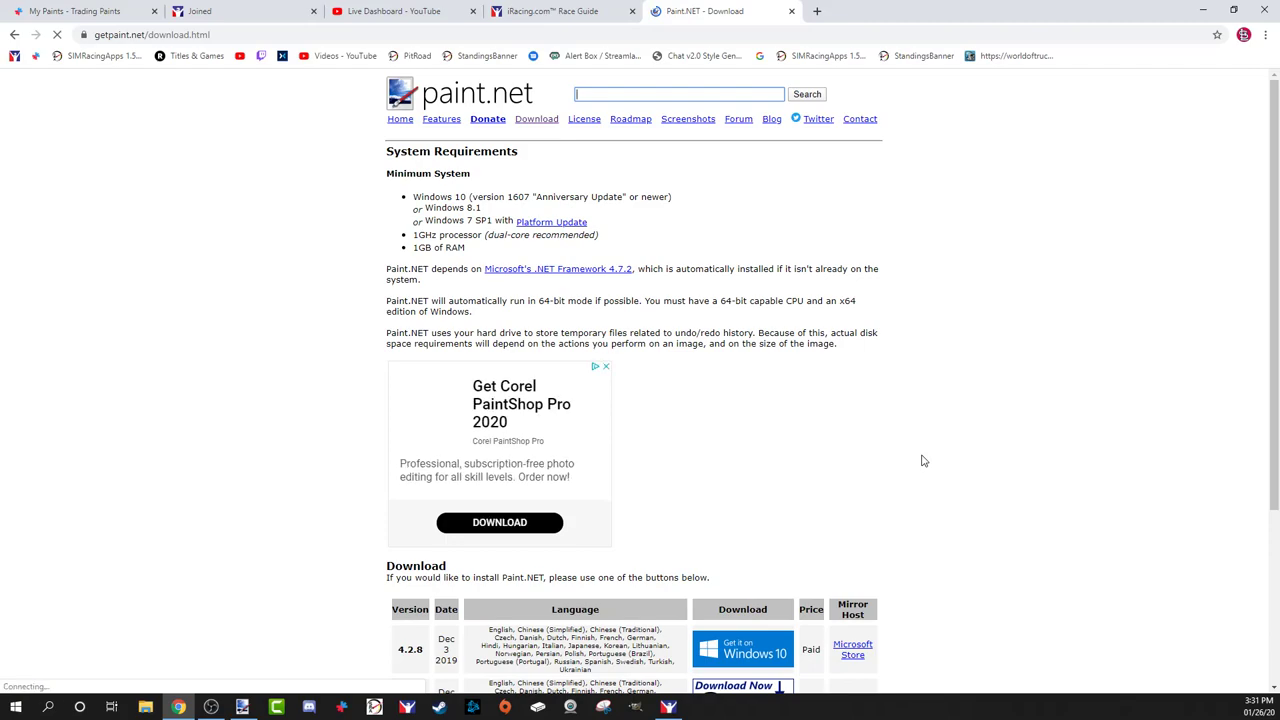
pyautogui.scroll(-3, 920, 457)
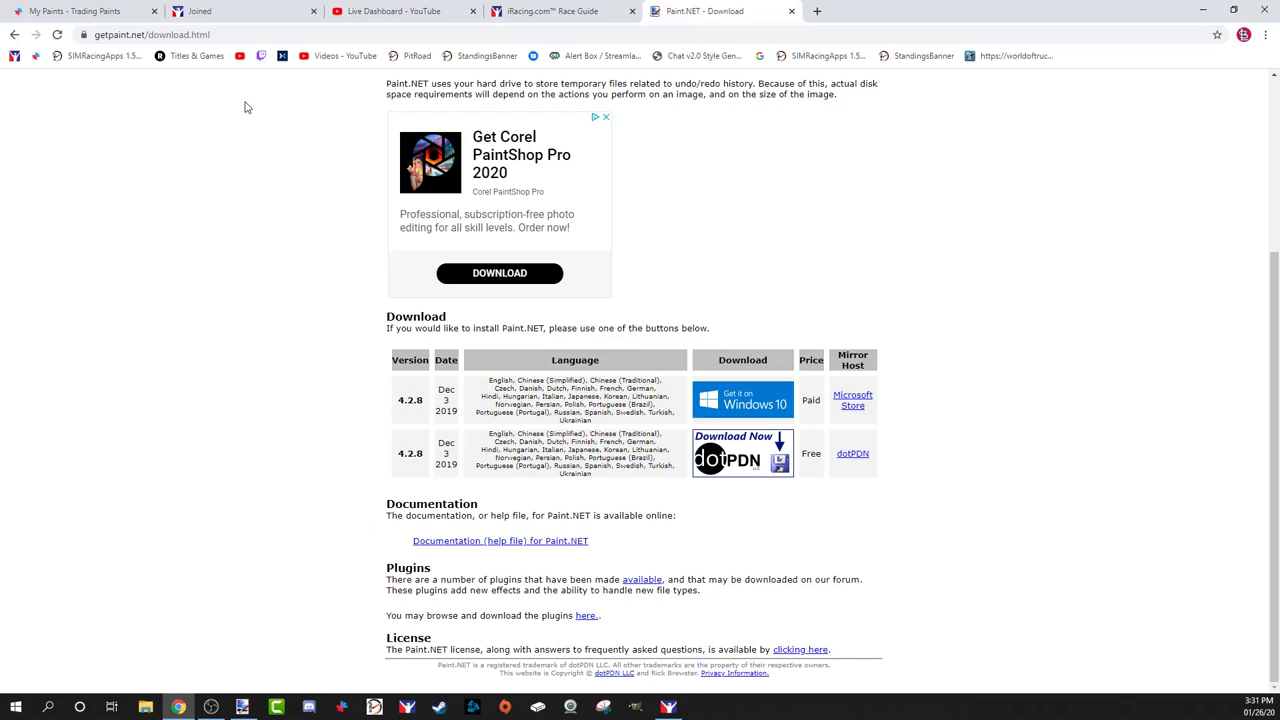
# Step: Search 'psd paint.net plugin' and download the PSD Plugin 2.5.0 zip from psdplugin.com
pyautogui.click(232, 38)
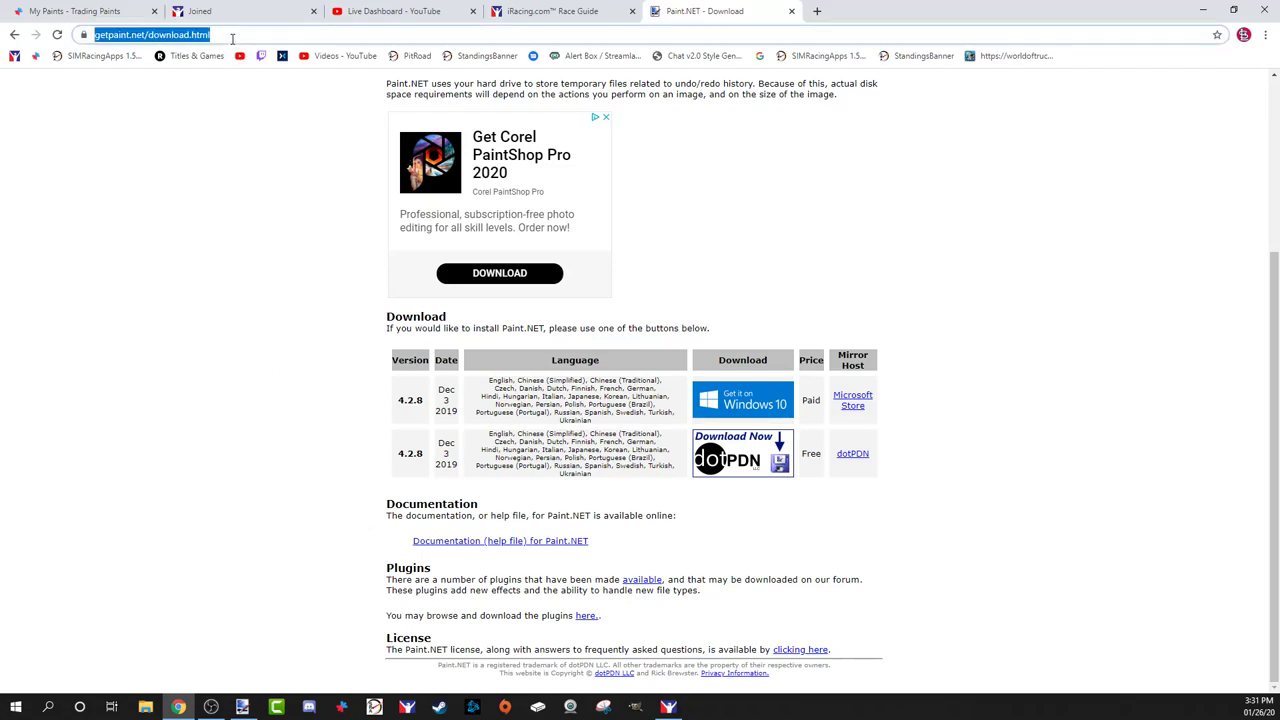
pyautogui.write('psd pin')
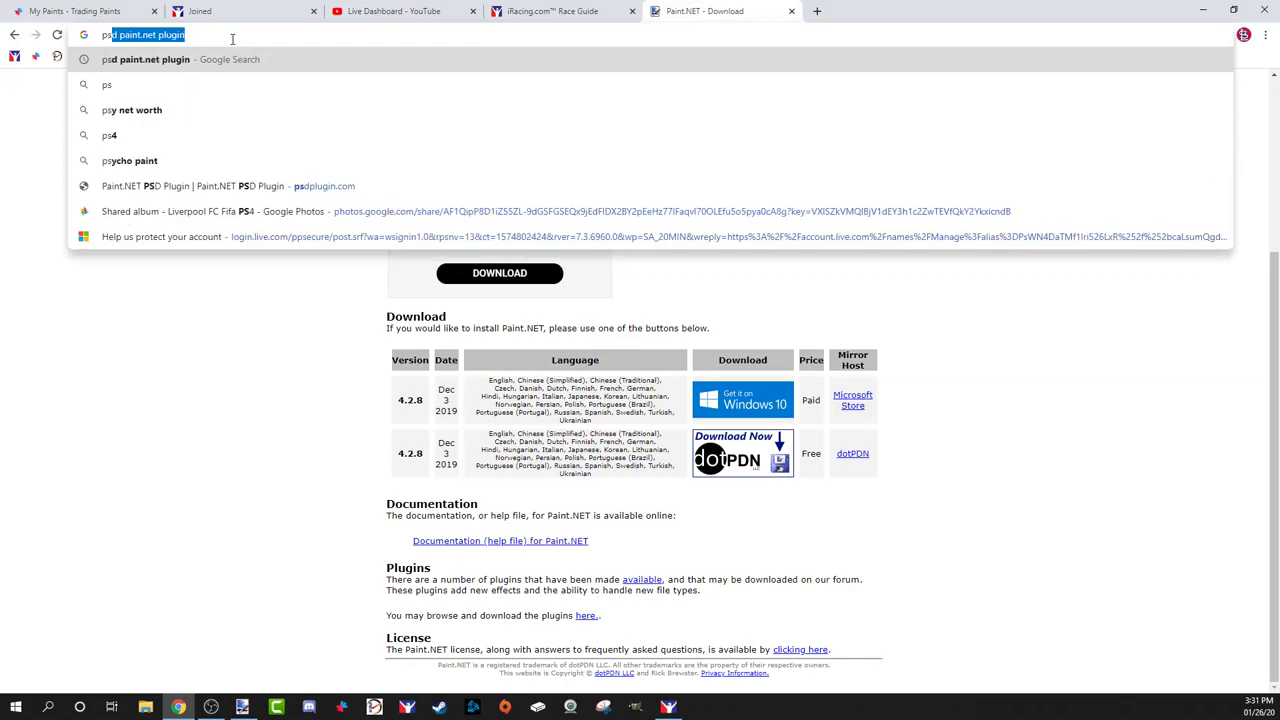
pyautogui.press('BackSpace')
pyautogui.press('BackSpace')
pyautogui.write('aint.')
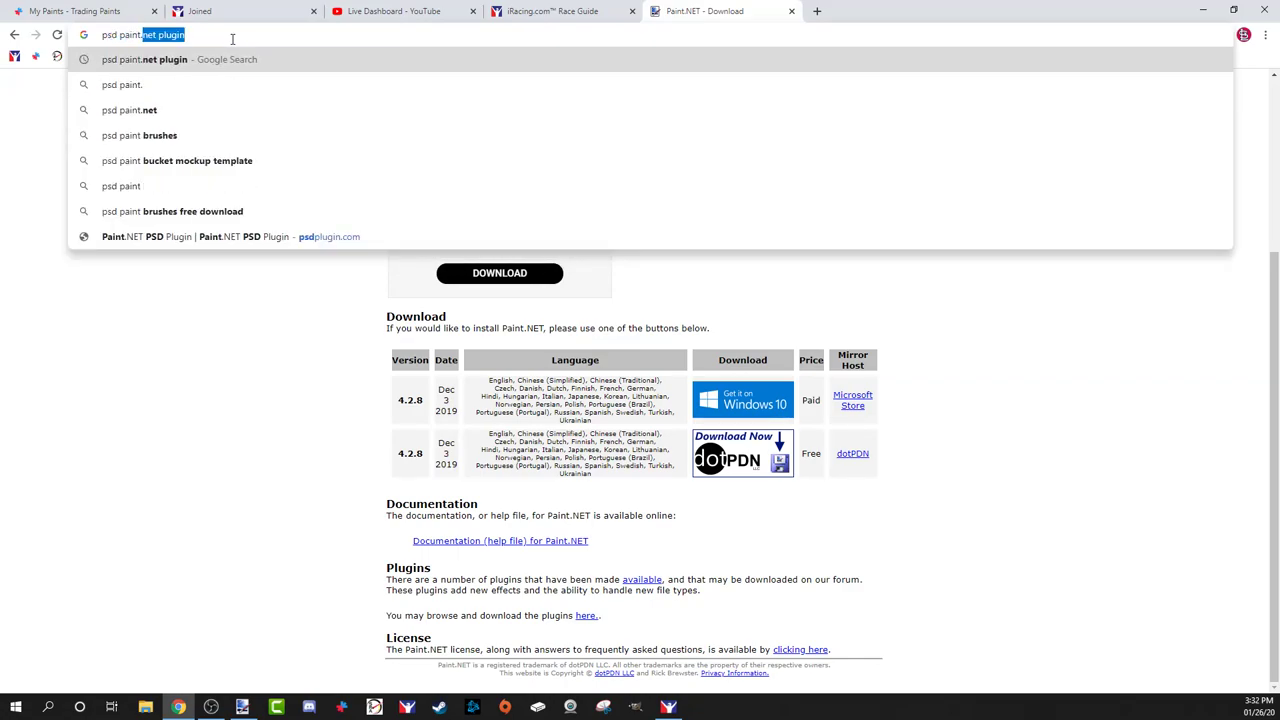
pyautogui.write('net plugin')
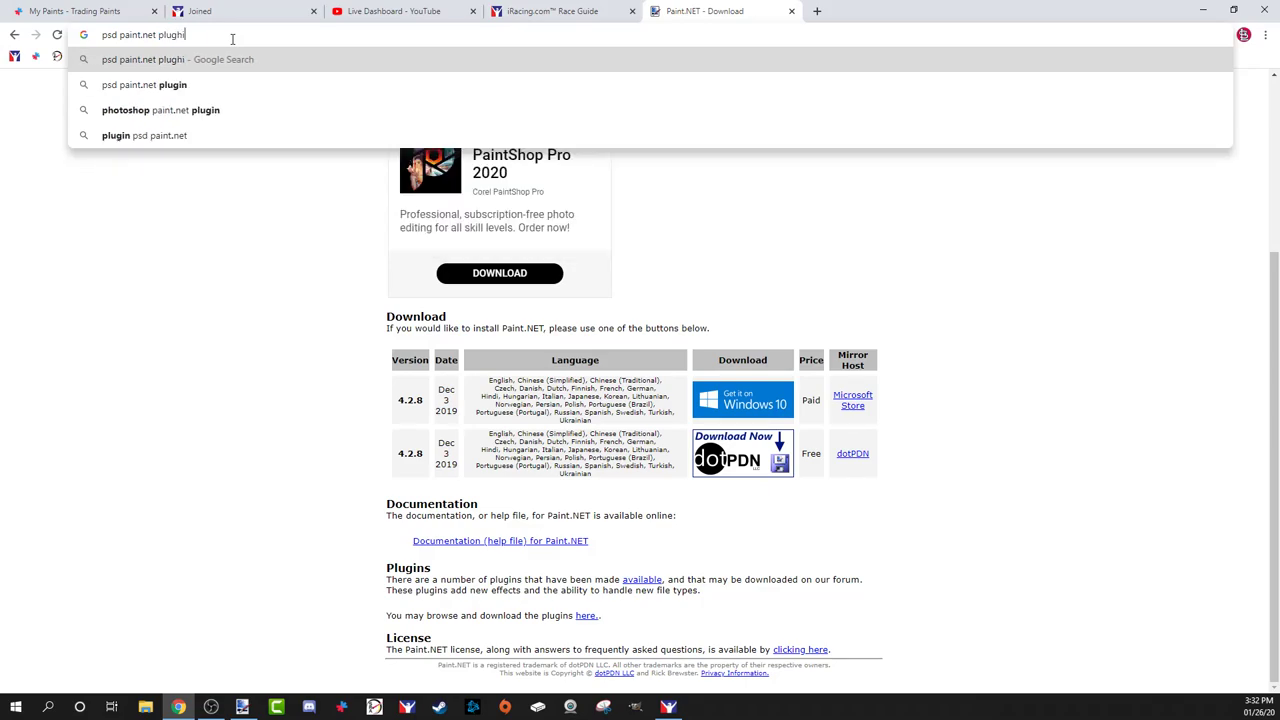
pyautogui.press('Return')
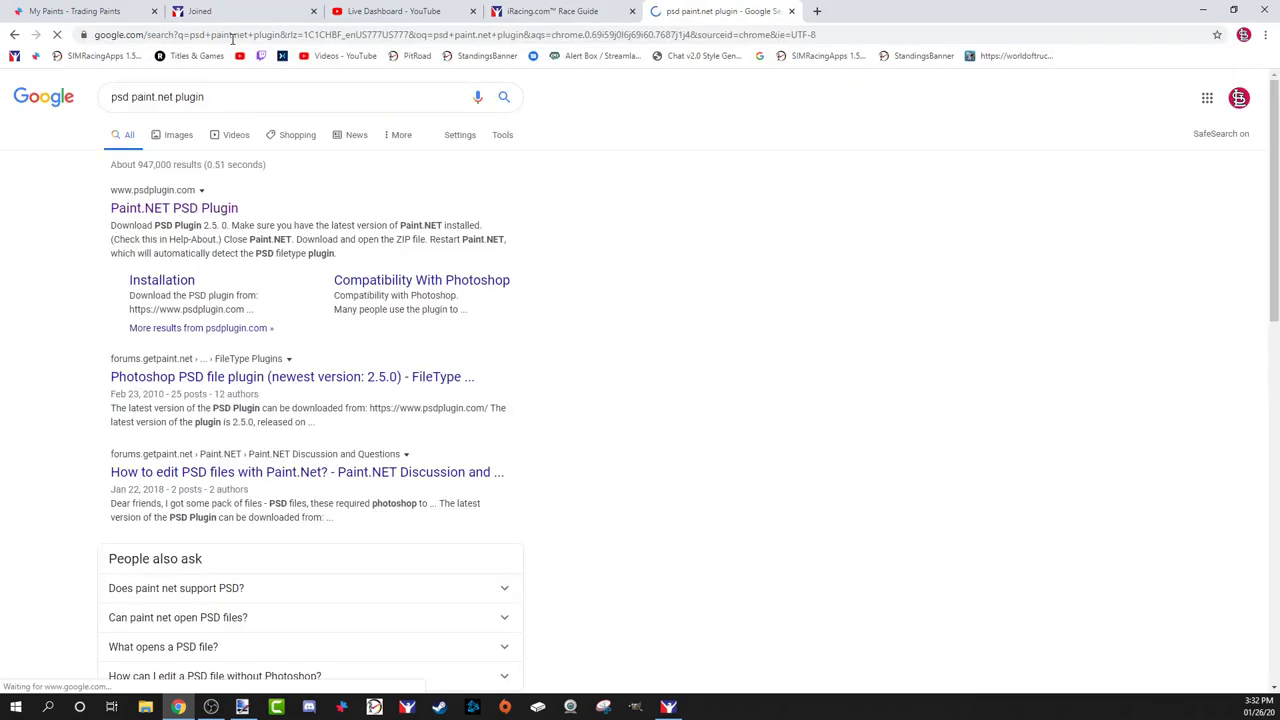
pyautogui.click(210, 212)
pyautogui.scroll(-2, 312, 353)
pyautogui.scroll(-1, 694, 270)
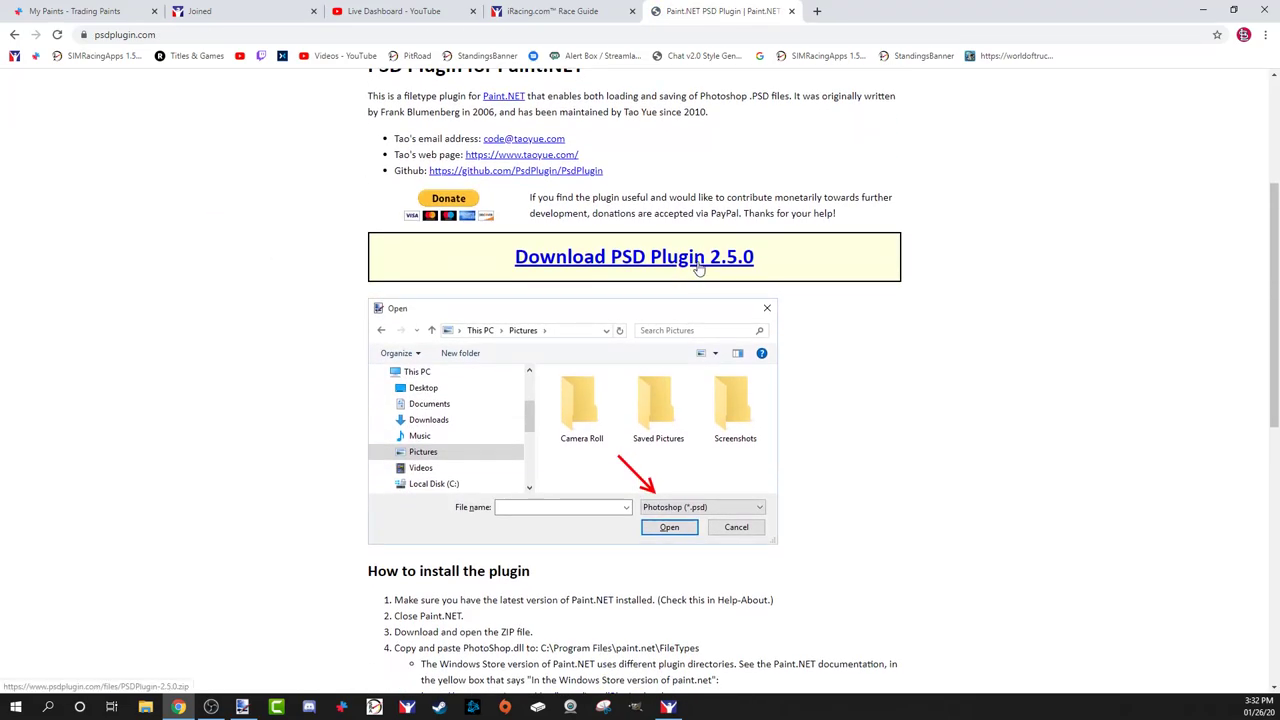
pyautogui.click(698, 268)
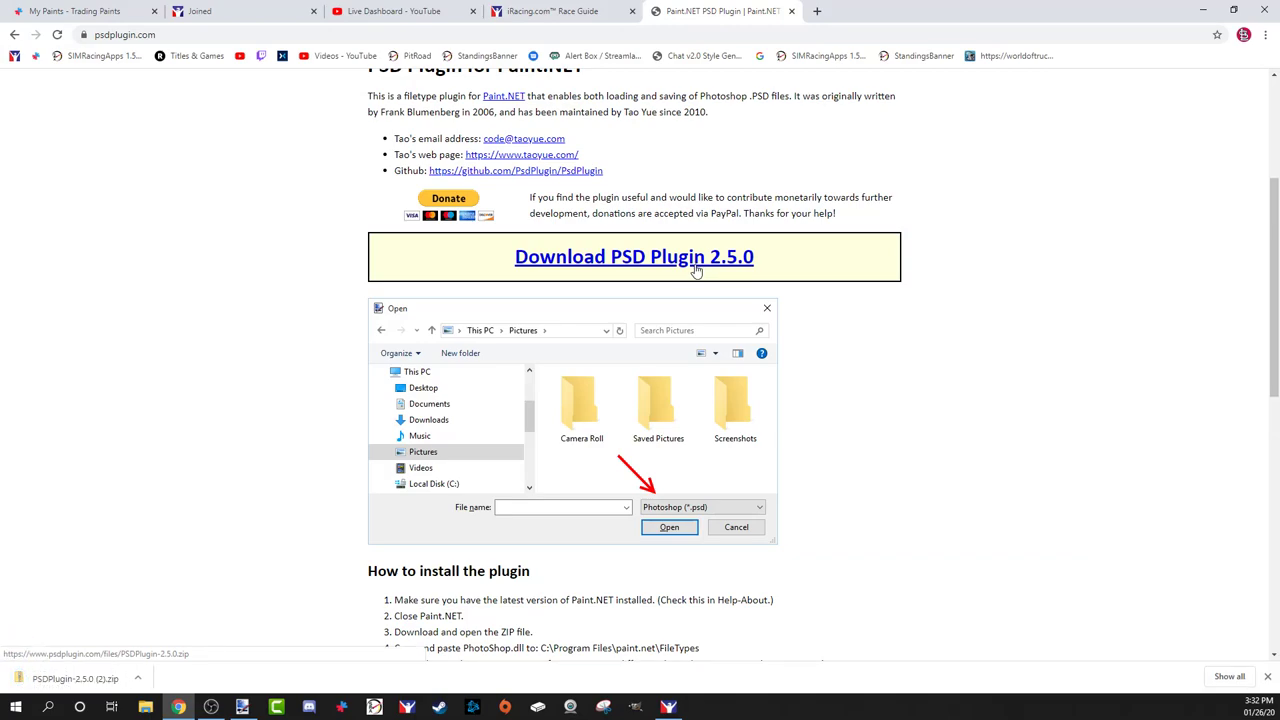
# Step: Extract the downloaded plugin zip in its folder and cut PhotoShop.dll
pyautogui.click(138, 679)
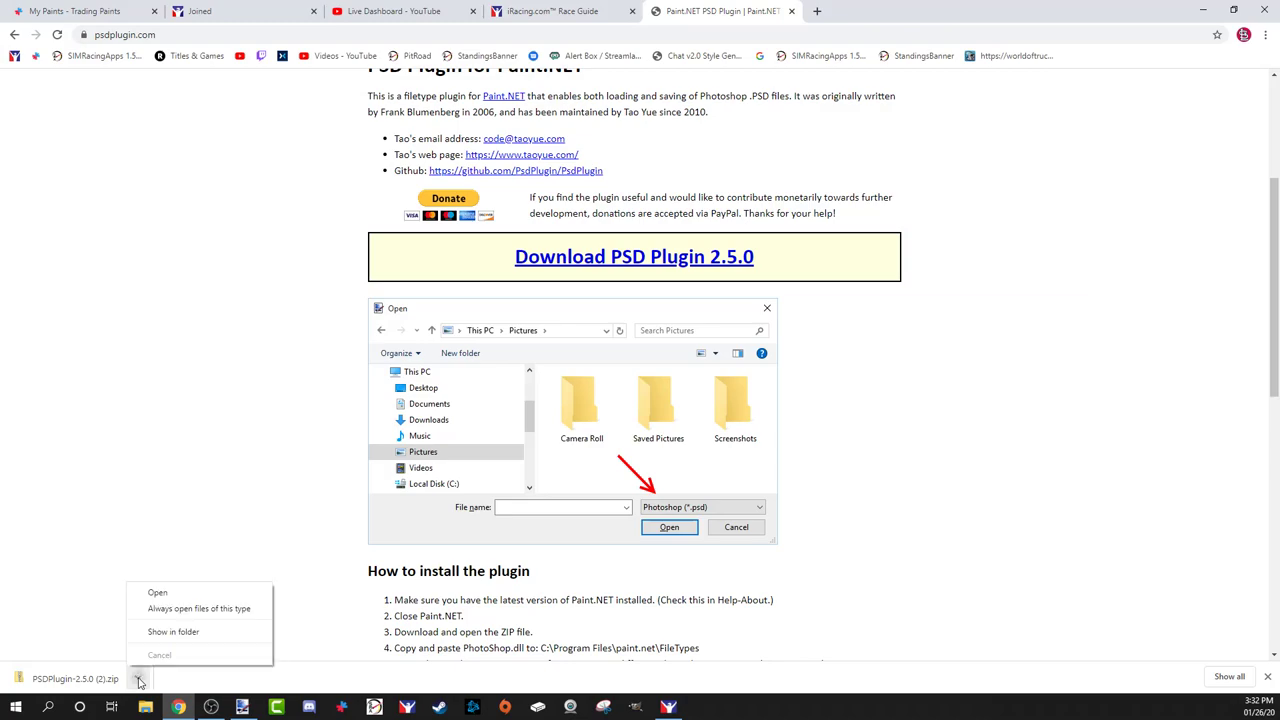
pyautogui.click(165, 633)
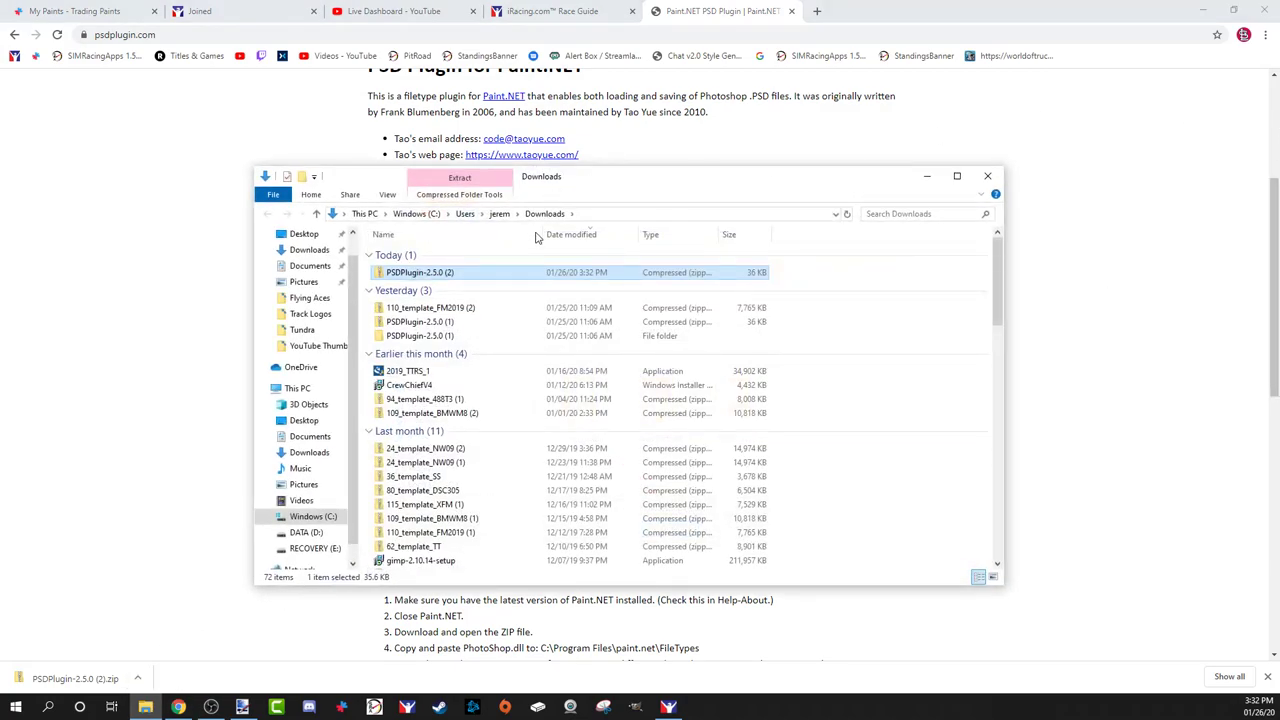
pyautogui.rightClick(463, 274)
pyautogui.click(472, 288)
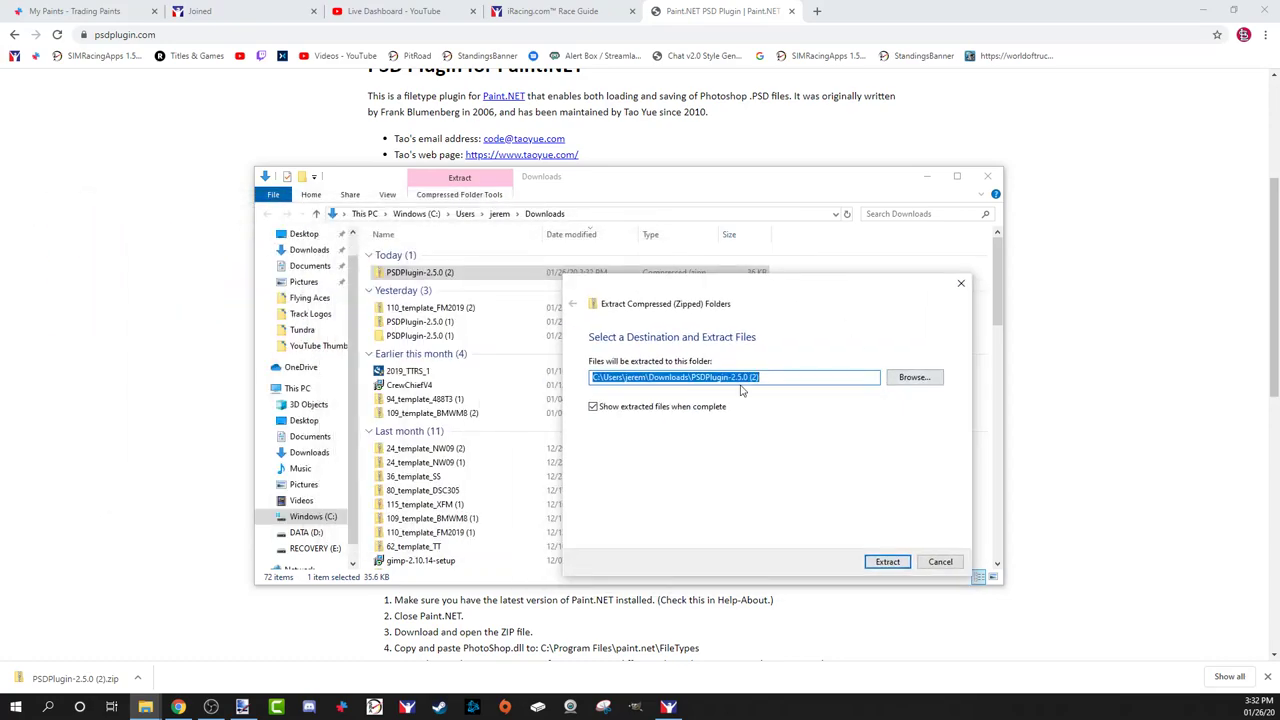
pyautogui.click(888, 562)
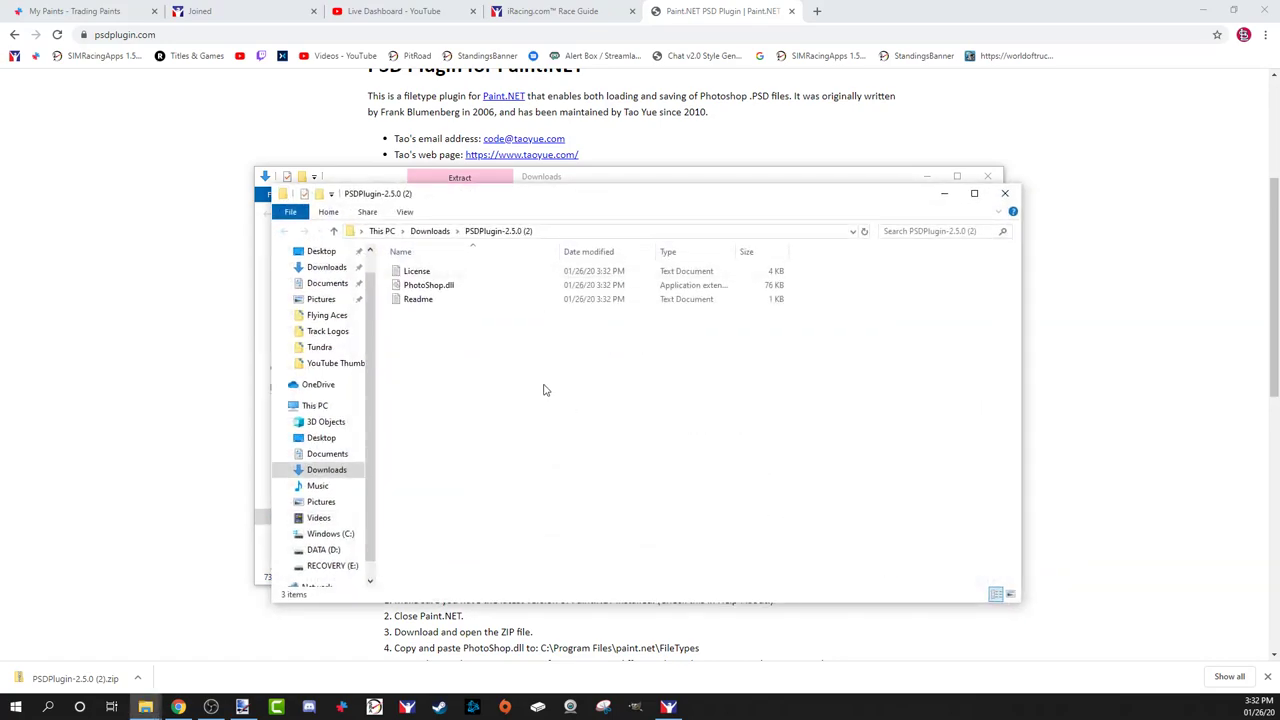
pyautogui.click(472, 290)
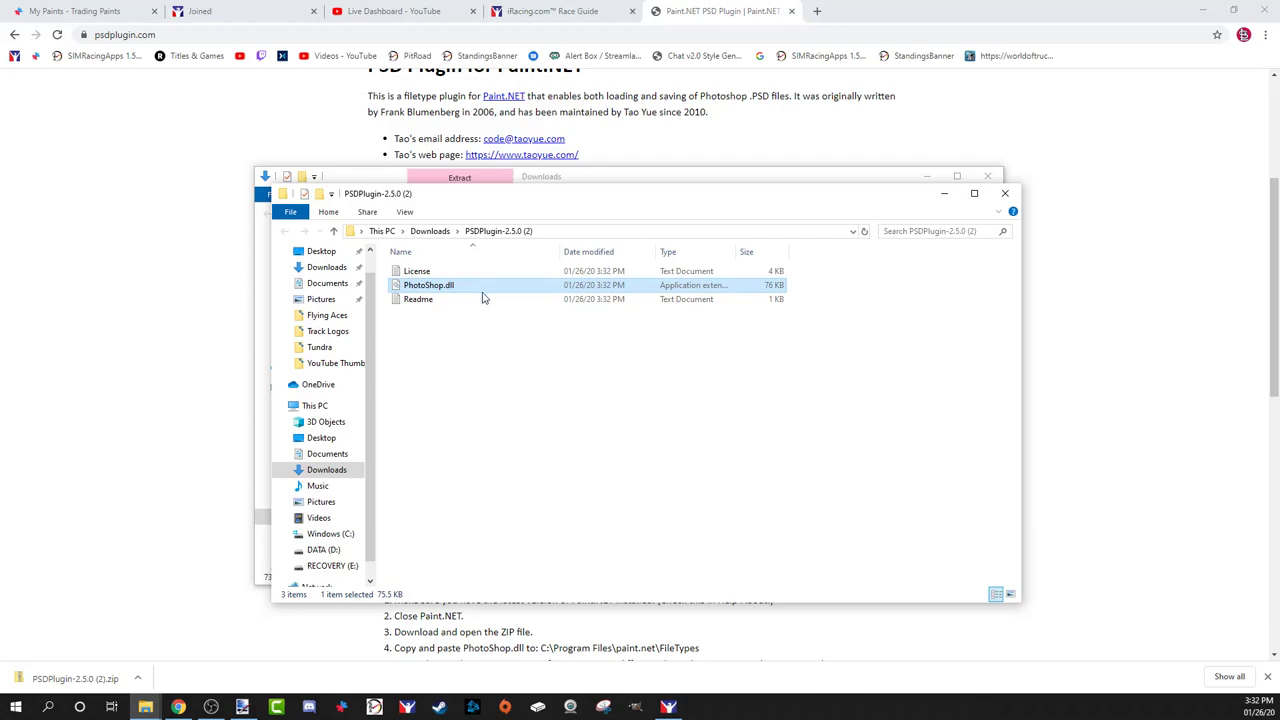
pyautogui.rightClick(488, 290)
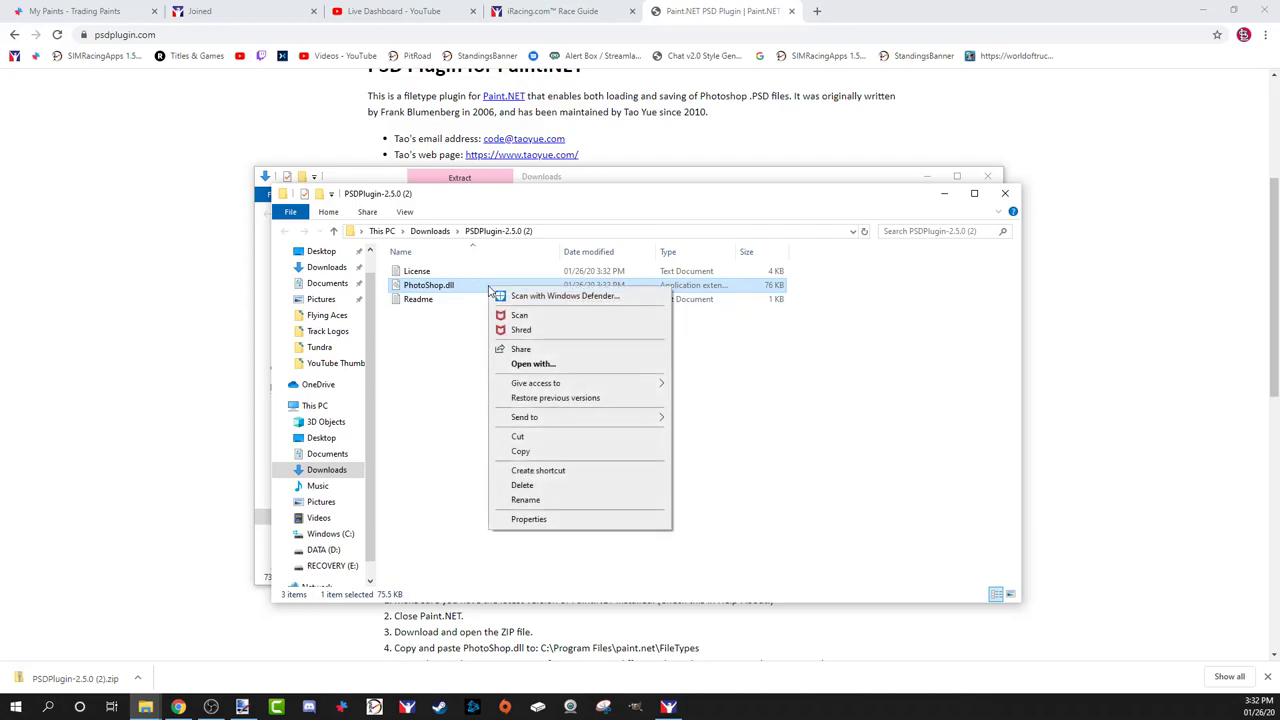
pyautogui.click(523, 438)
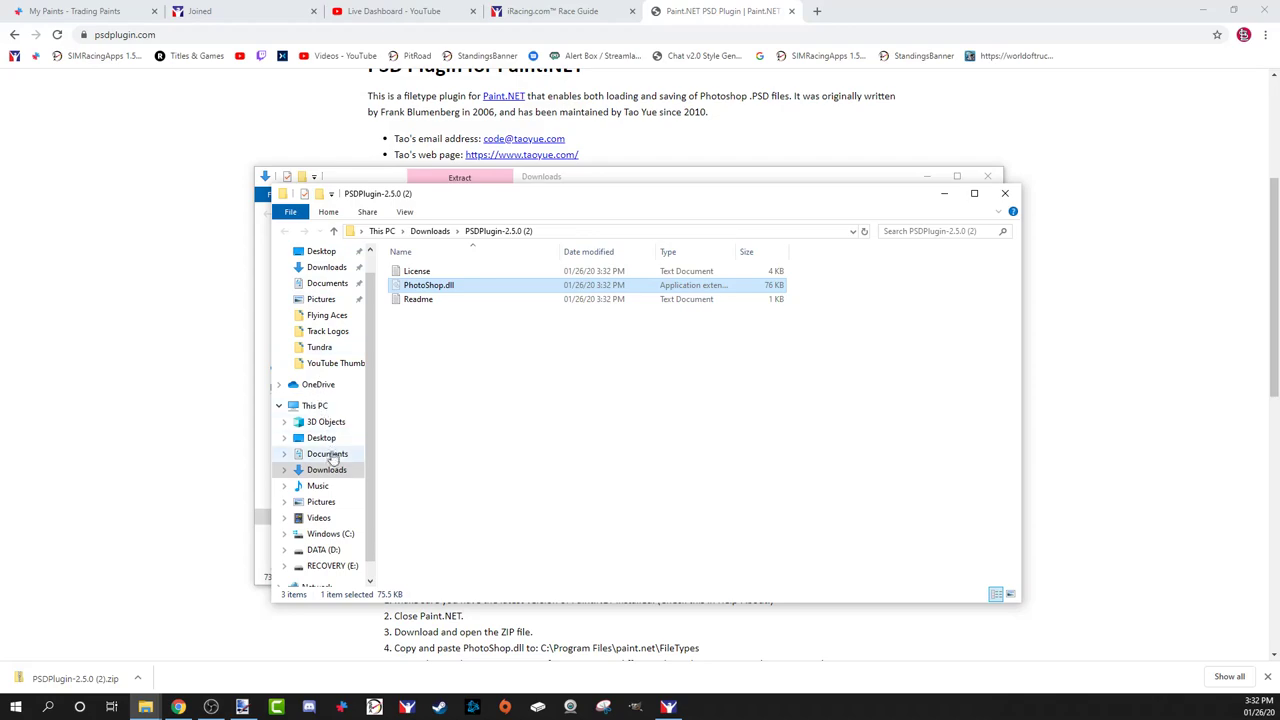
# Step: Paste PhotoShop.dll into C:\Program Files\paint.net\FileTypes and close the Explorer windows
pyautogui.click(336, 537)
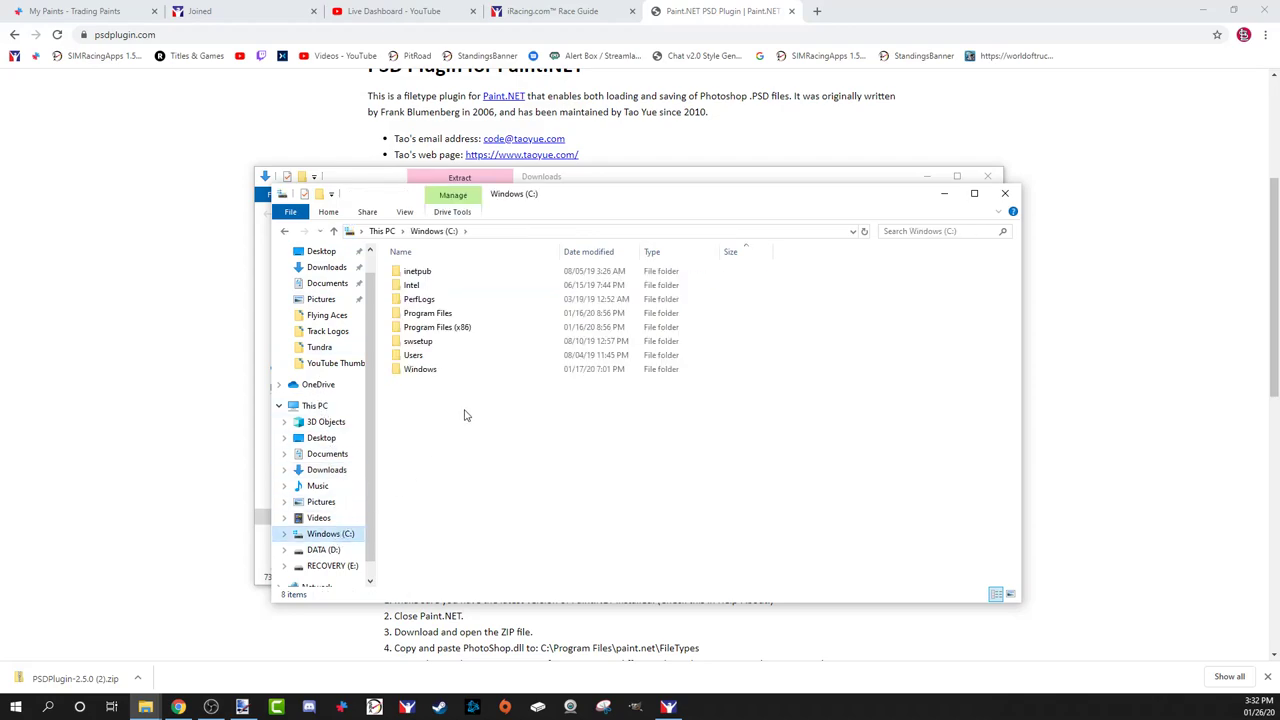
pyautogui.doubleClick(460, 314)
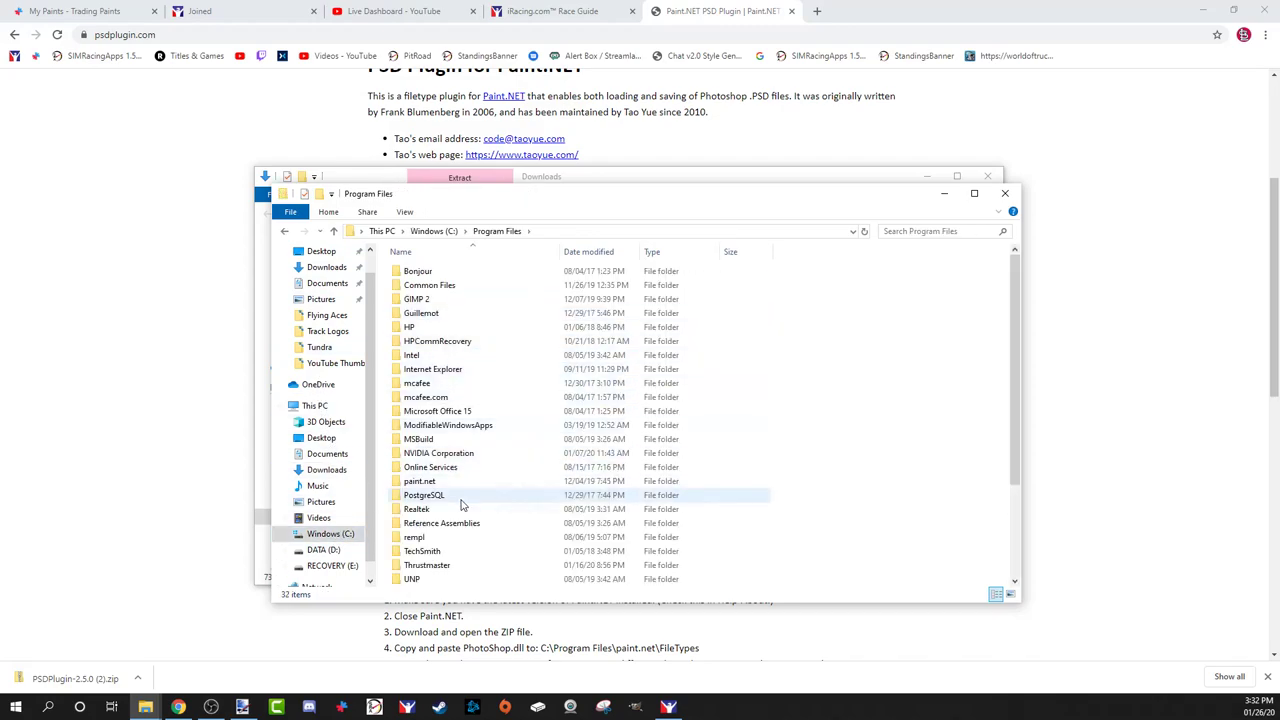
pyautogui.doubleClick(461, 486)
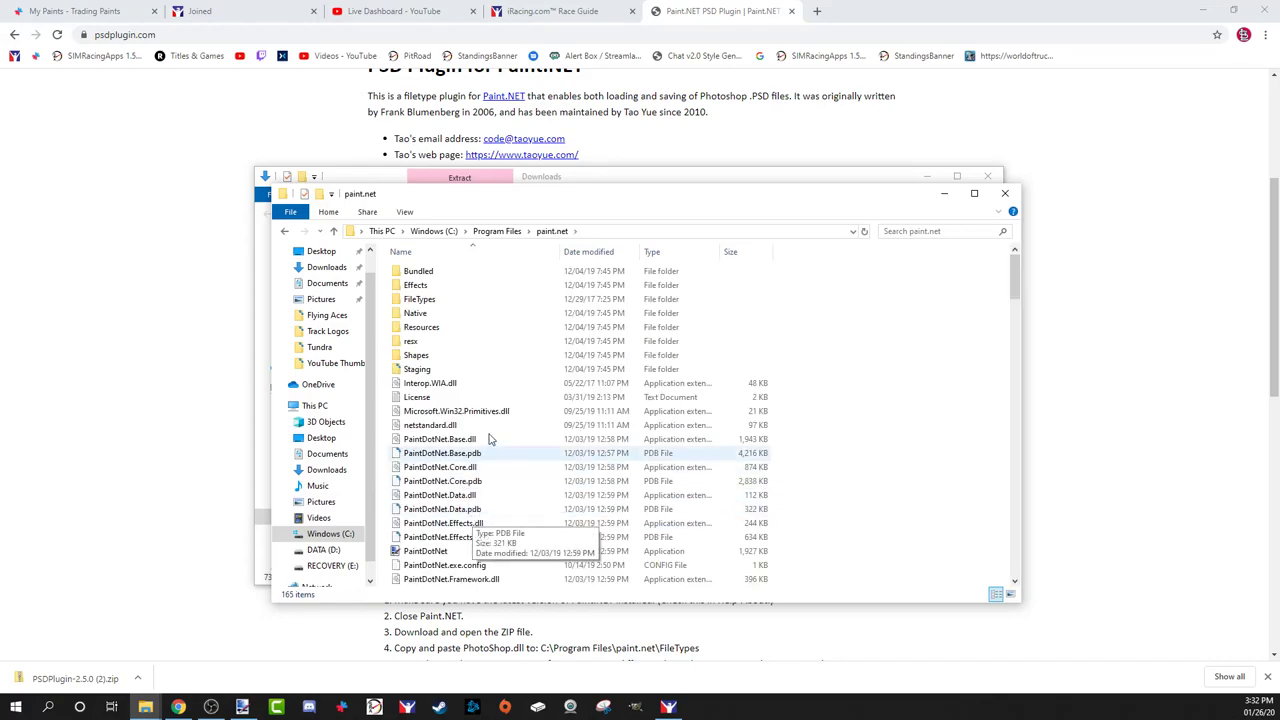
pyautogui.doubleClick(445, 303)
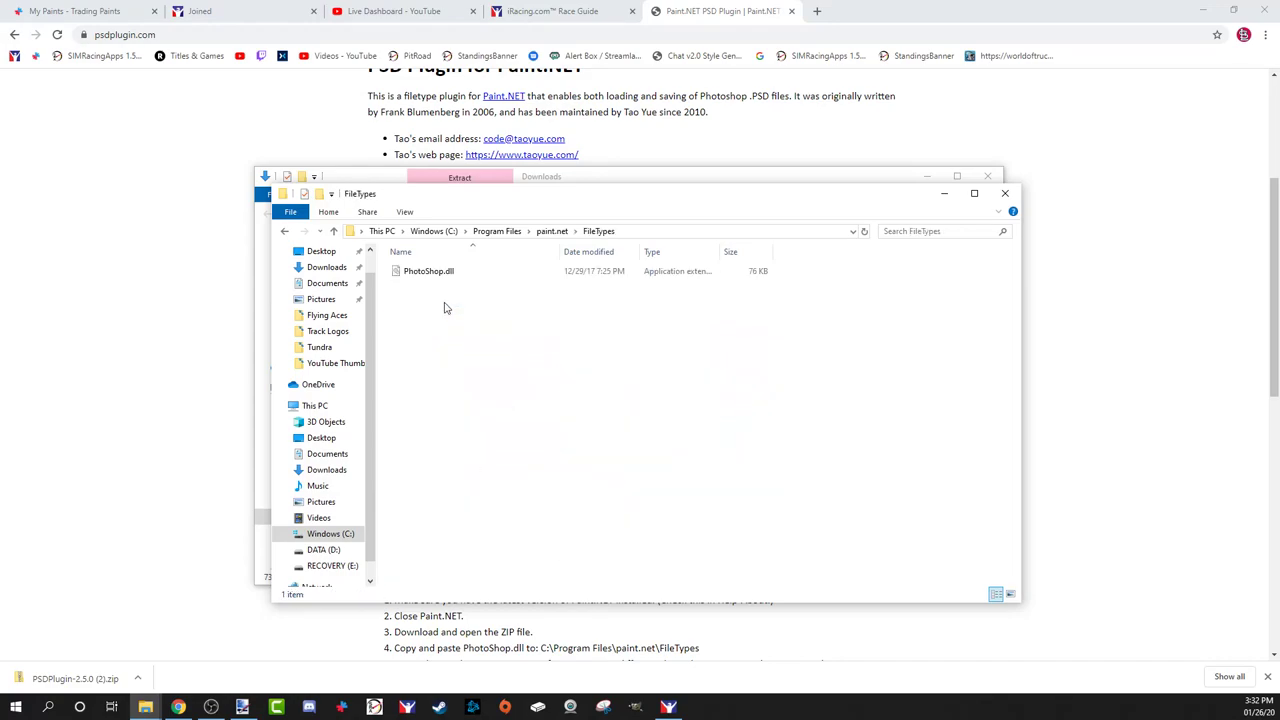
pyautogui.rightClick(523, 338)
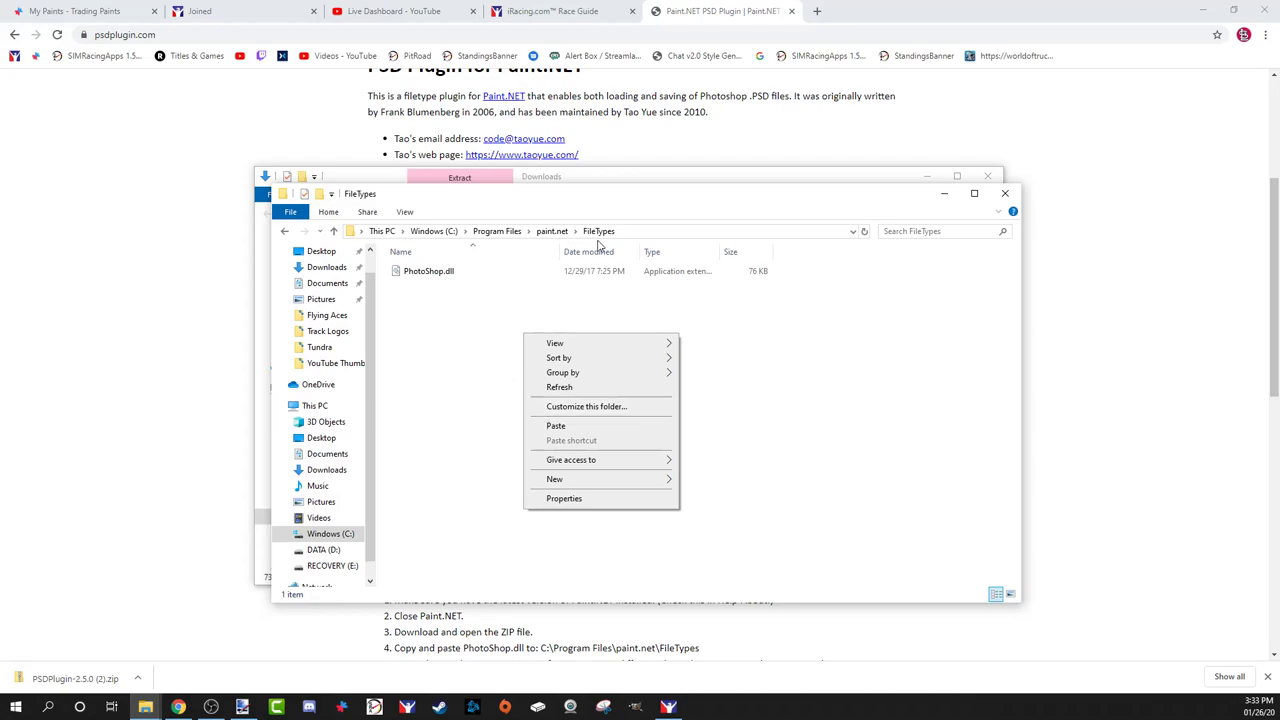
pyautogui.click(1004, 194)
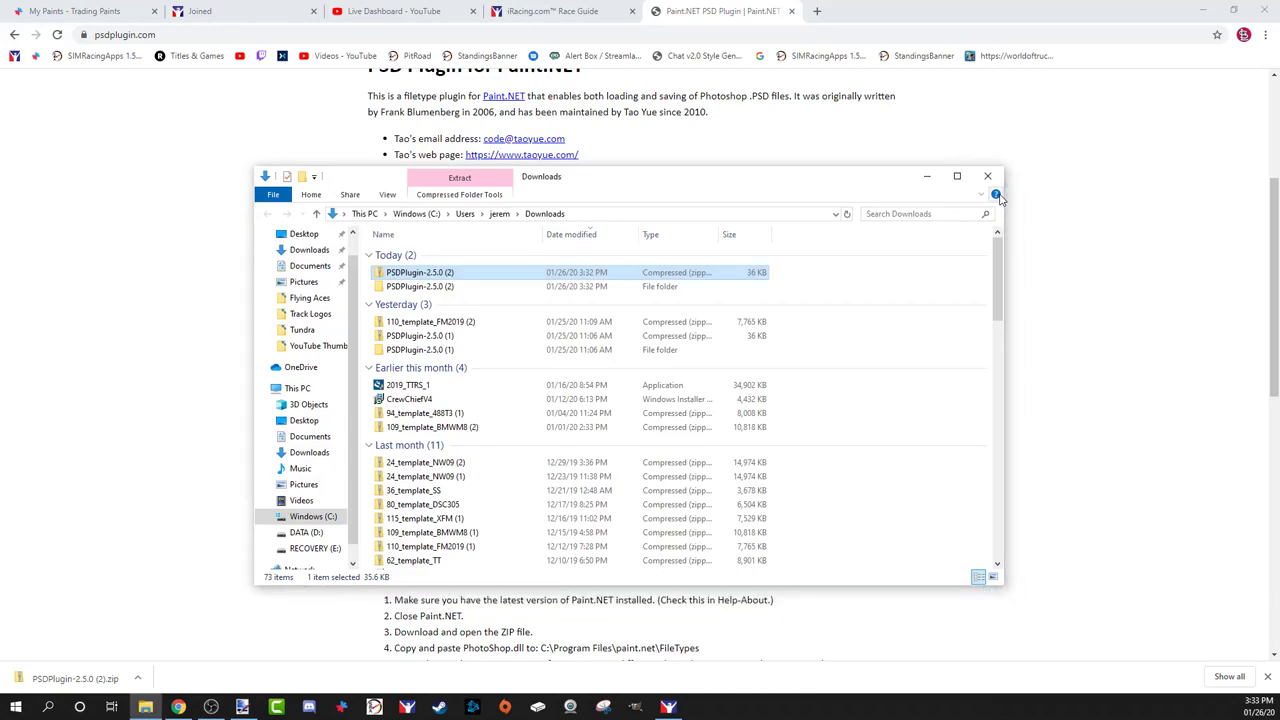
pyautogui.click(987, 177)
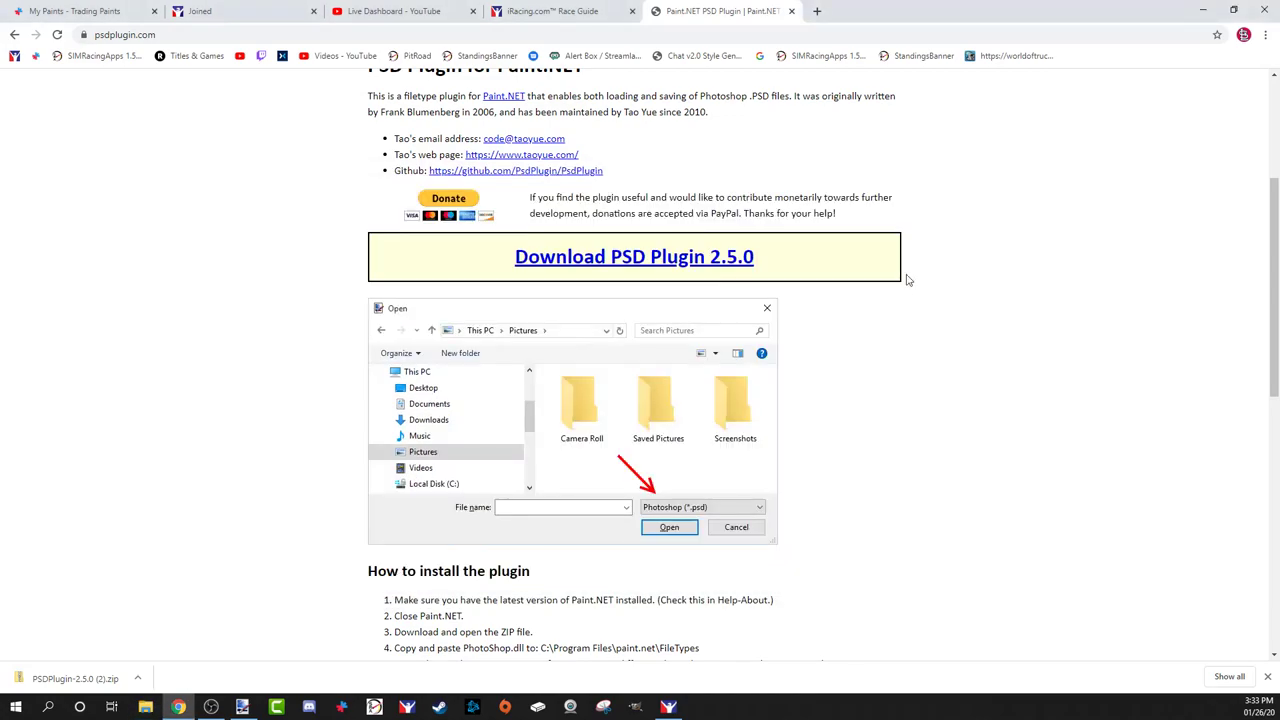
# Step: Close the plugin tab and downloads bar, then open the Tundra truck's Customize Car page
pyautogui.click(791, 12)
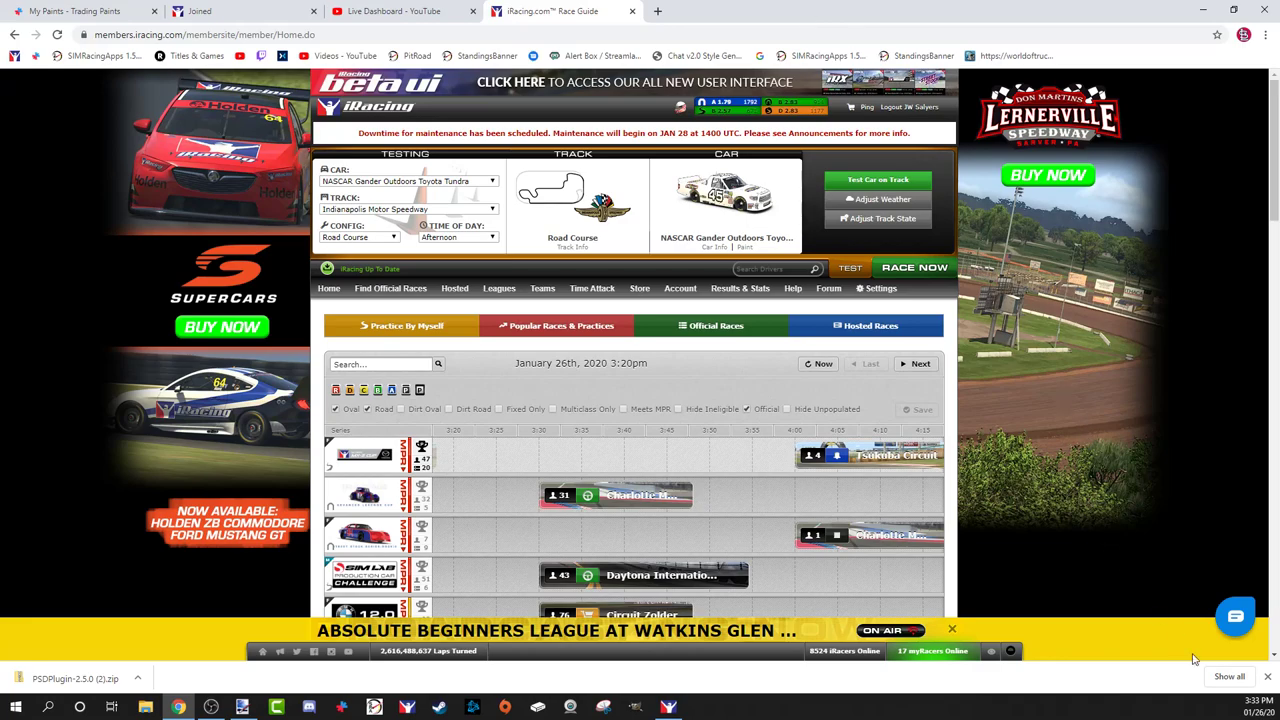
pyautogui.click(1266, 679)
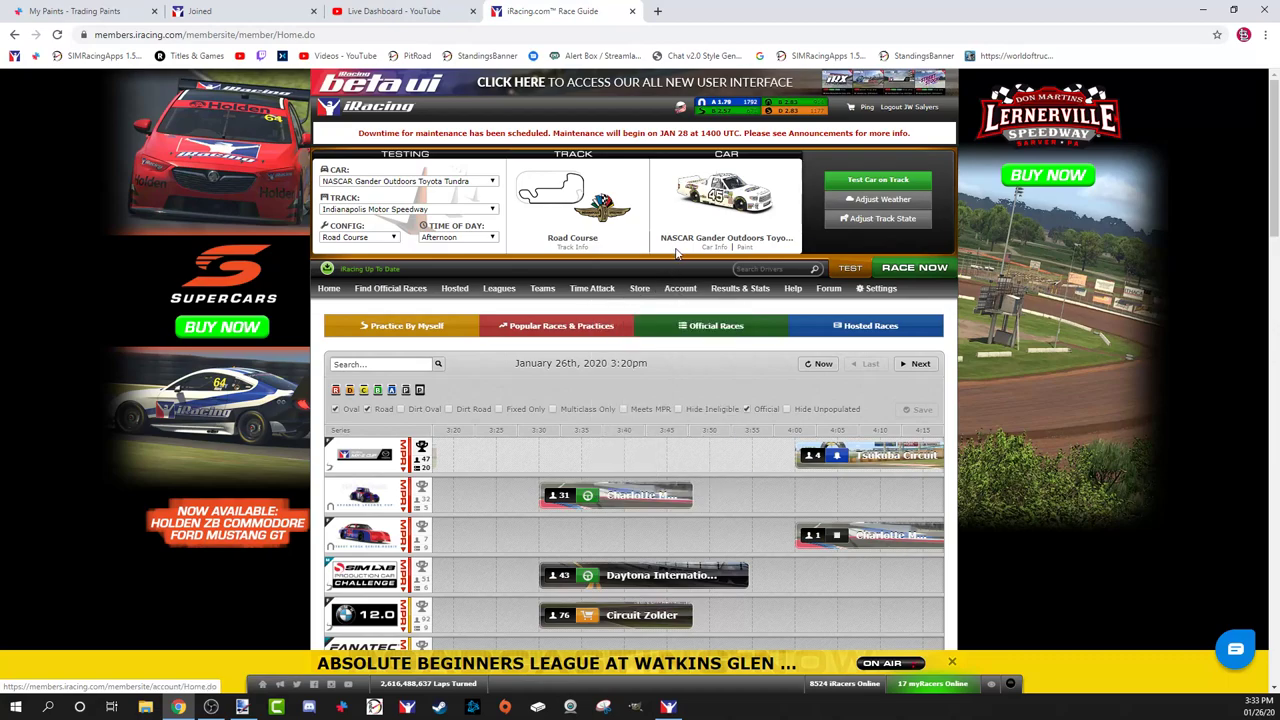
pyautogui.click(850, 270)
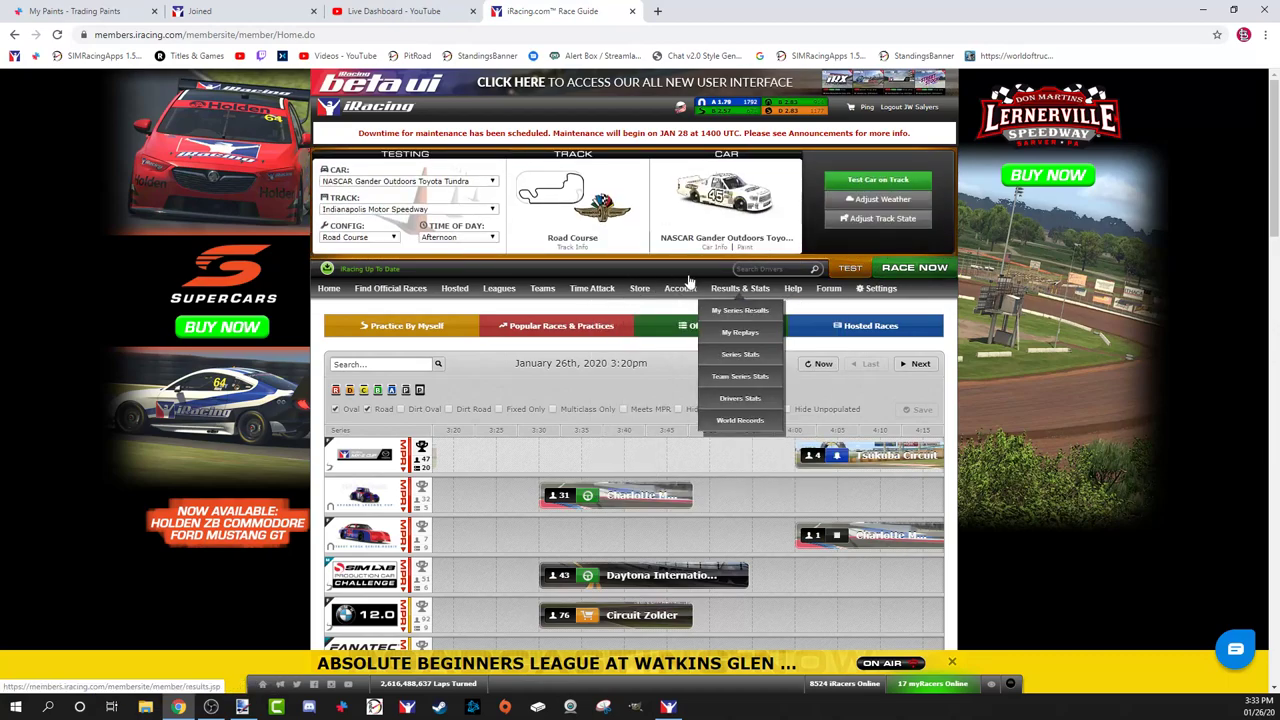
pyautogui.click(490, 181)
pyautogui.moveTo(514, 250); pyautogui.dragTo(561, 271)
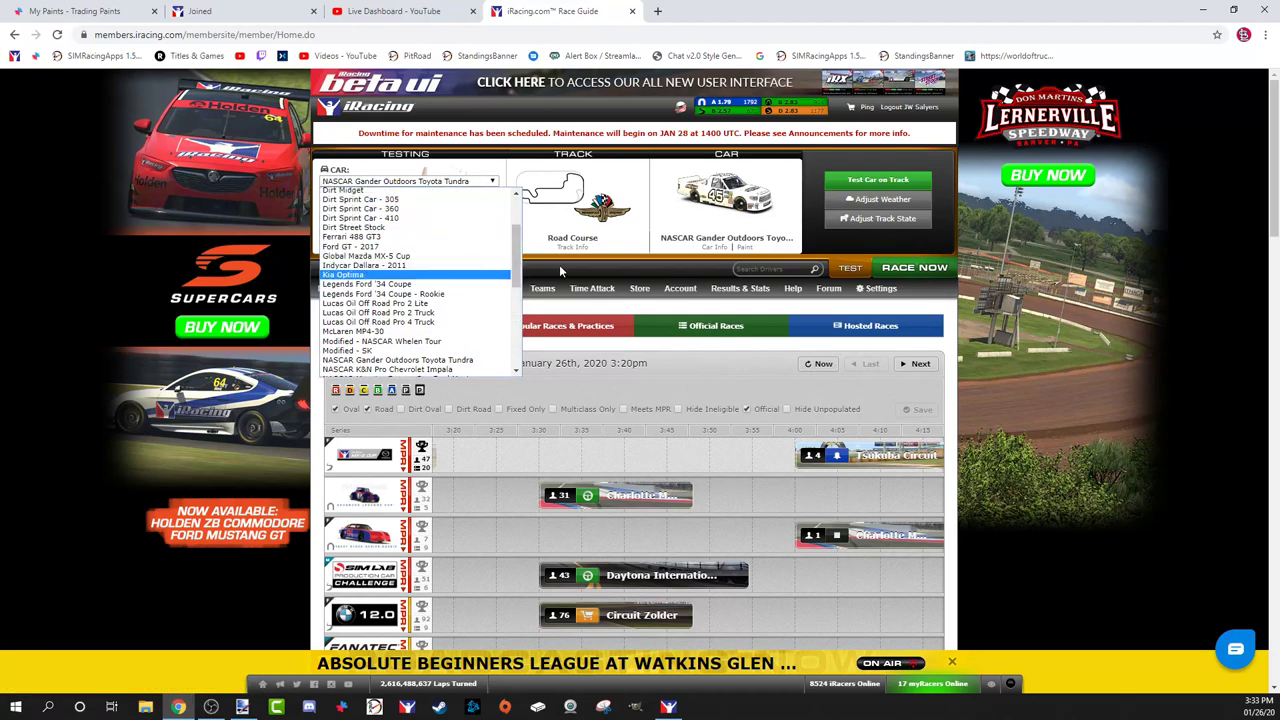
pyautogui.click(614, 263)
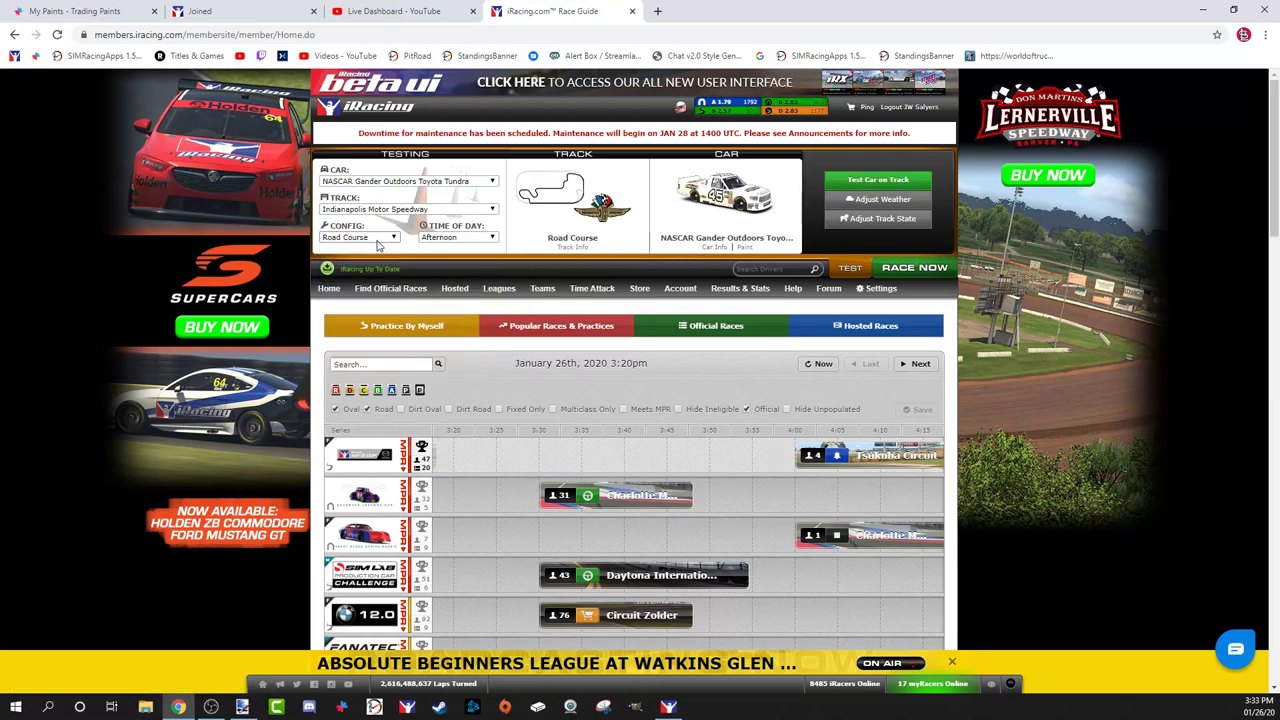
pyautogui.click(745, 248)
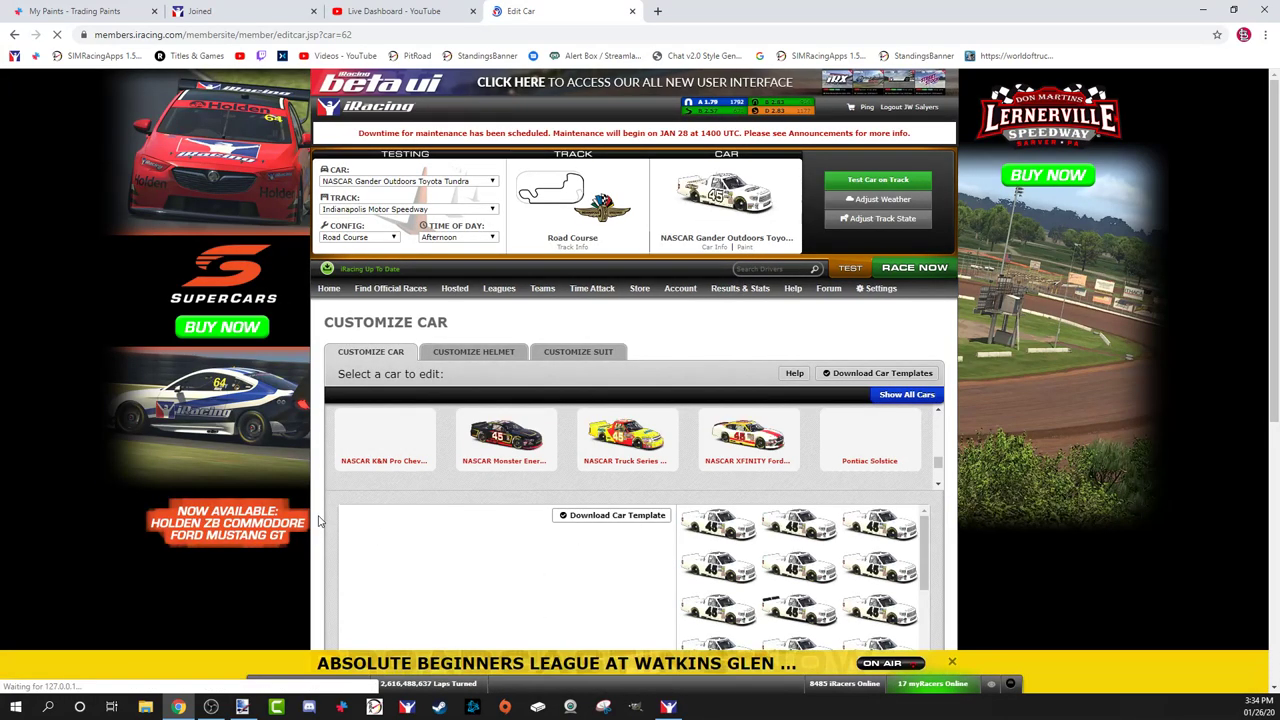
# Step: Download the Tundra template 62_template_TT (1).zip and show it in the Downloads folder
pyautogui.click(930, 378)
pyautogui.moveTo(741, 320)
pyautogui.mouseDown()
pyautogui.moveTo(743, 477)
pyautogui.moveTo(739, 300)
pyautogui.mouseUp()
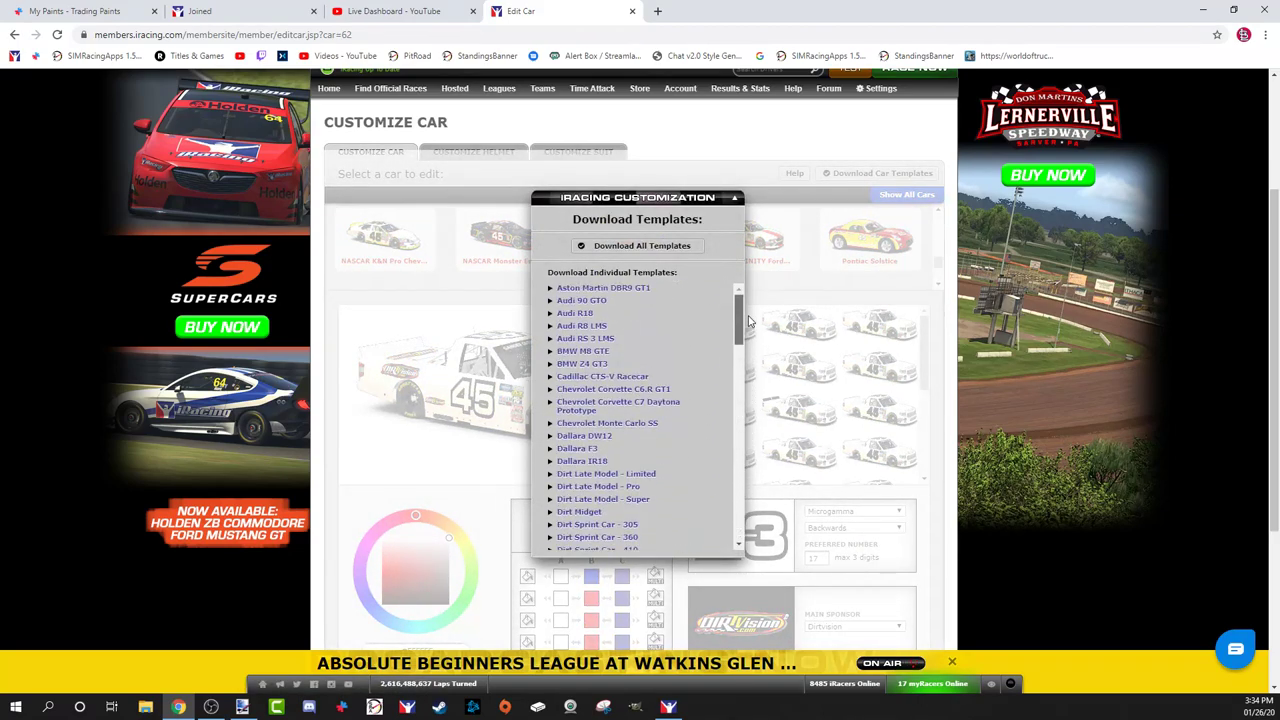
pyautogui.click(738, 200)
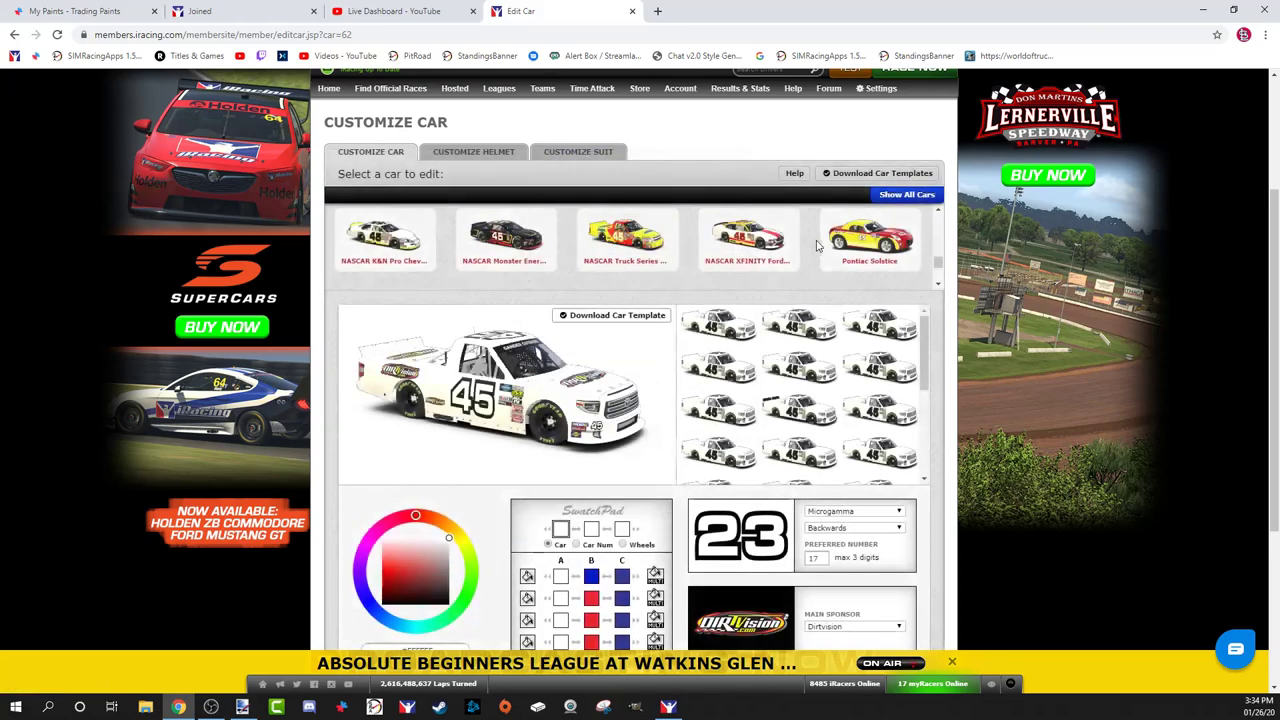
pyautogui.click(614, 318)
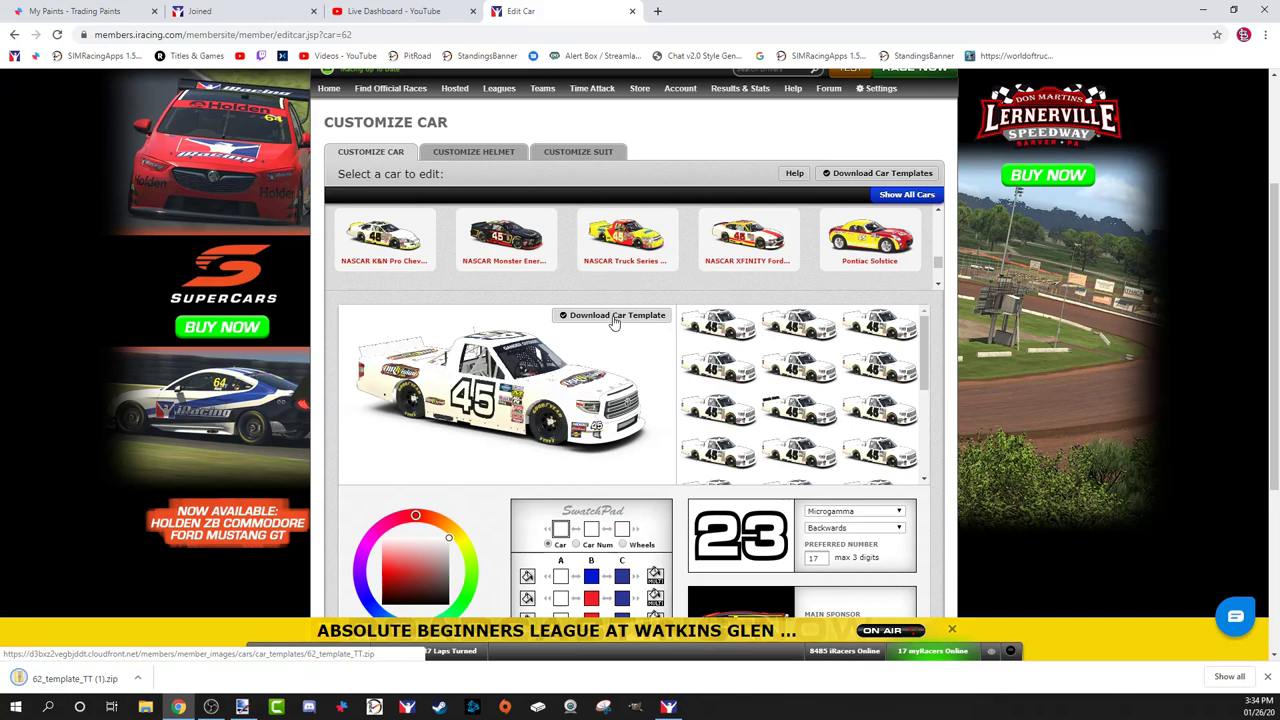
pyautogui.click(139, 680)
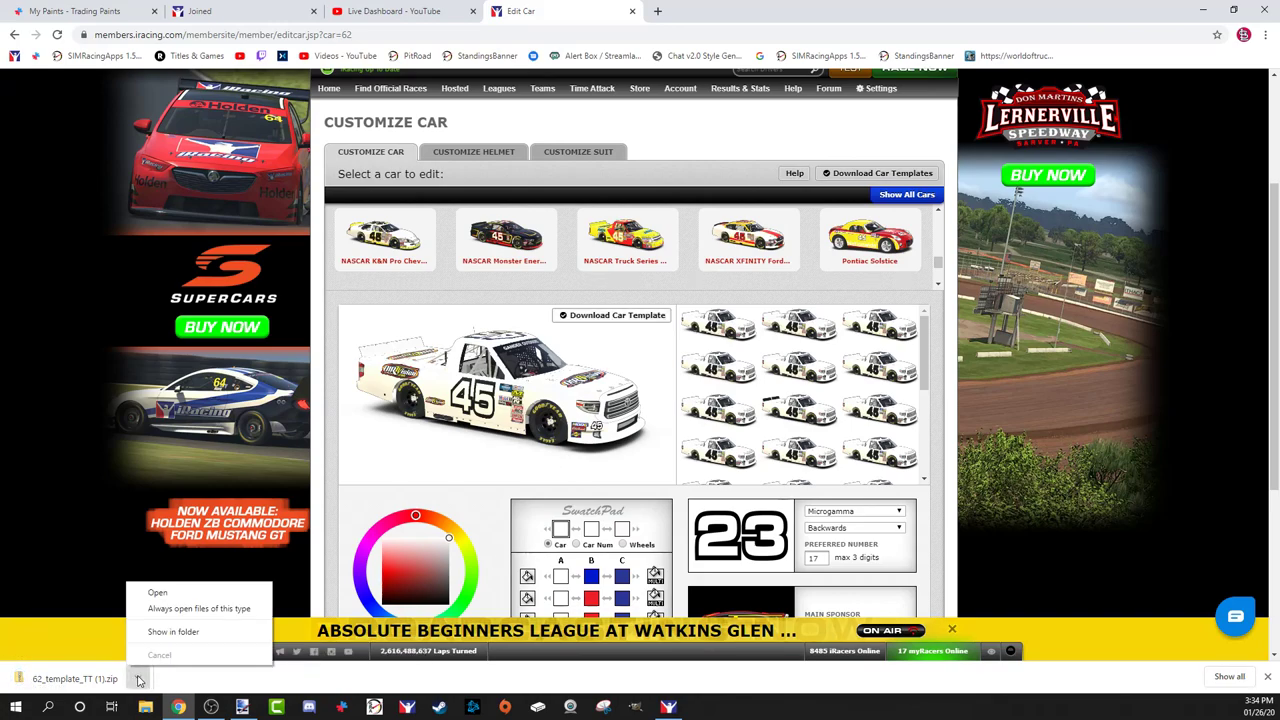
pyautogui.click(170, 632)
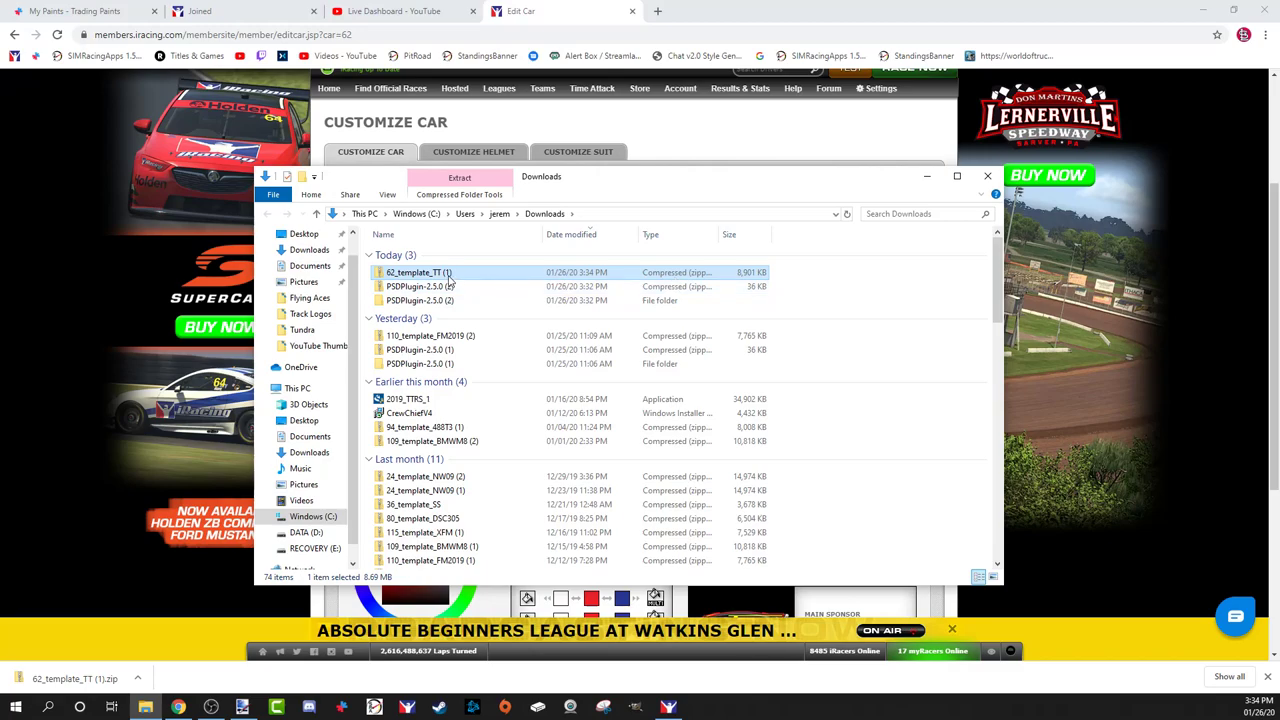
# Step: Extract the template zip and cut the Toyota Tundra Truck 2015 PSD
pyautogui.rightClick(447, 281)
pyautogui.click(475, 318)
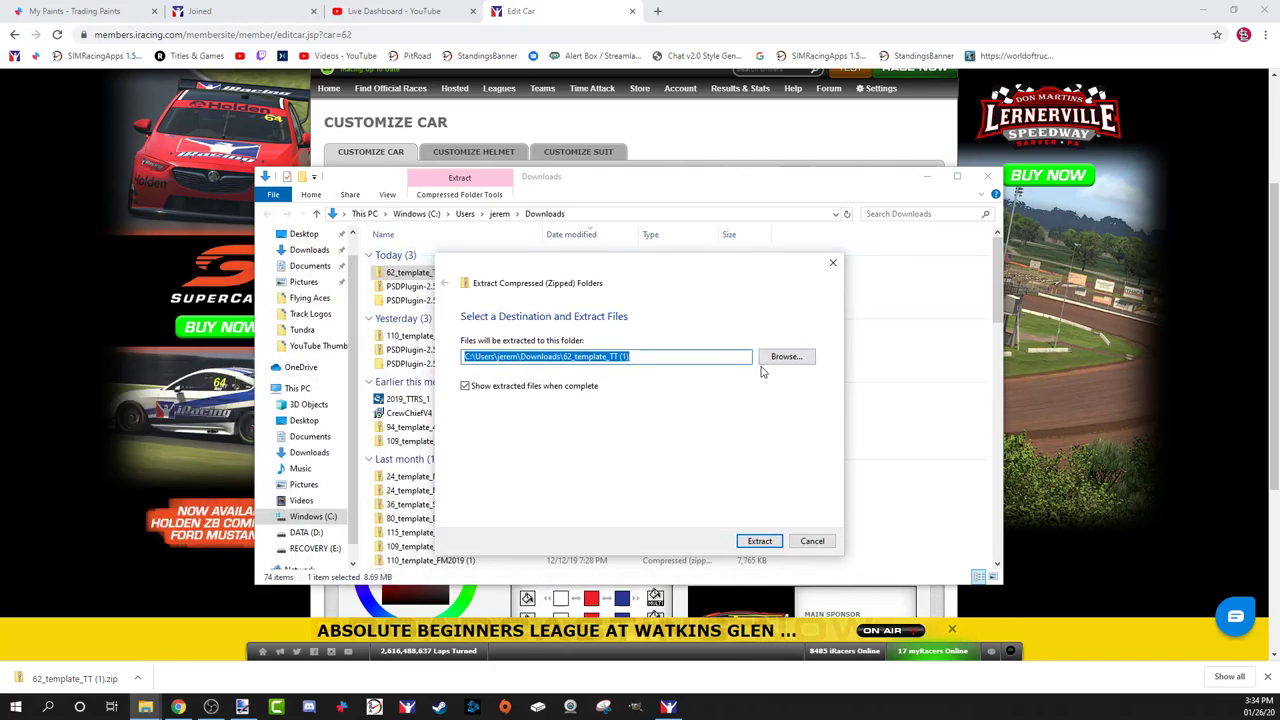
pyautogui.click(759, 541)
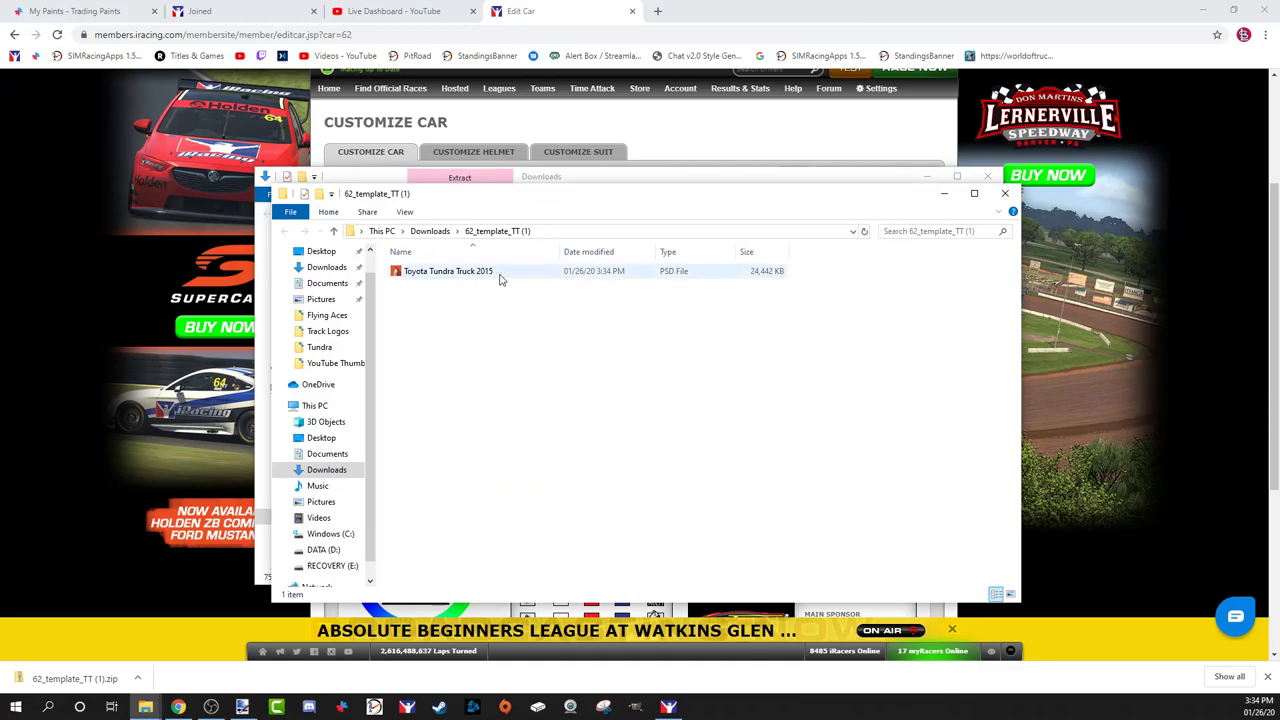
pyautogui.rightClick(506, 277)
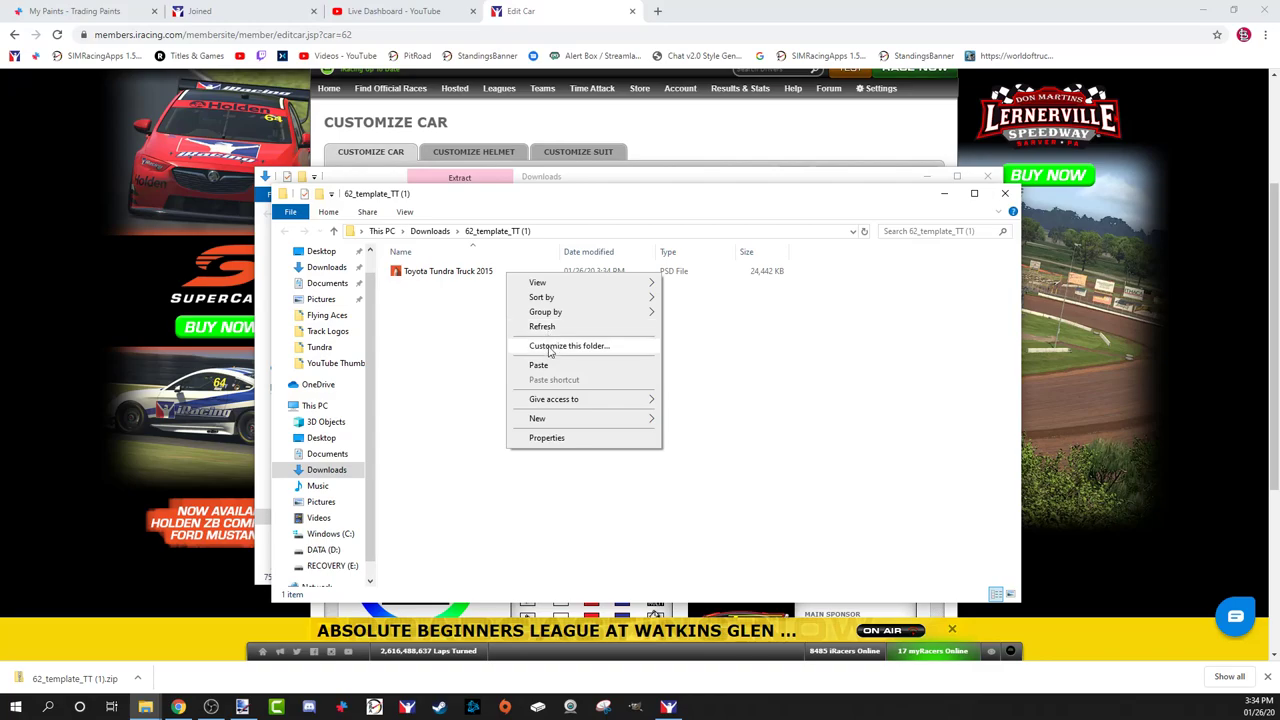
pyautogui.click(463, 366)
pyautogui.click(464, 281)
pyautogui.rightClick(466, 274)
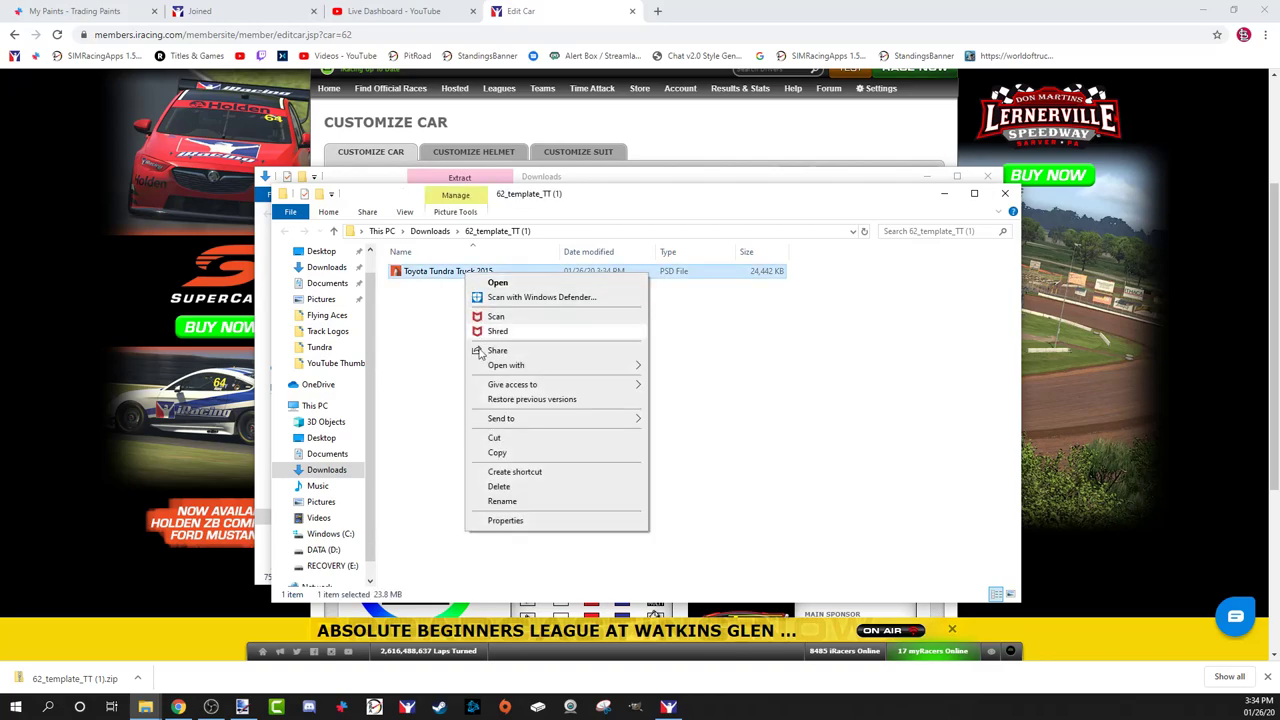
pyautogui.click(504, 437)
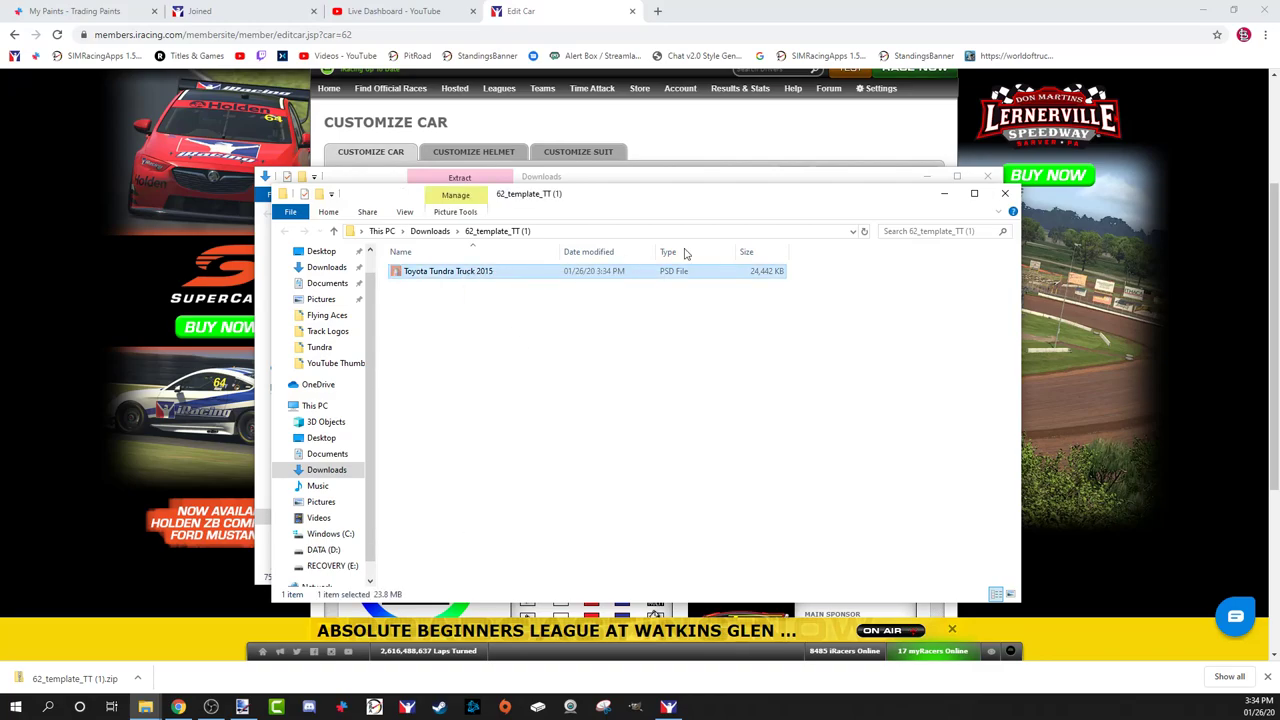
# Step: Paste the PSD into Desktop > iRacing Paints > Templates > Trucks > Tundra and close Explorer
pyautogui.click(1005, 193)
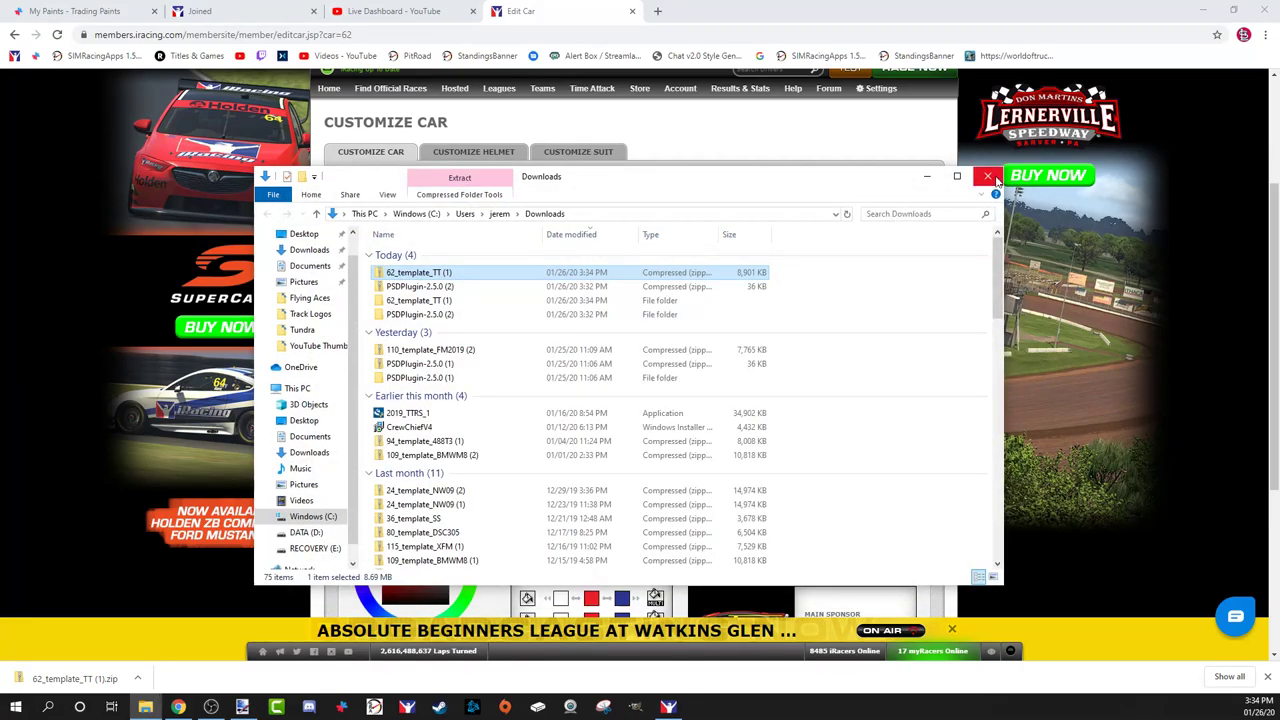
pyautogui.click(988, 177)
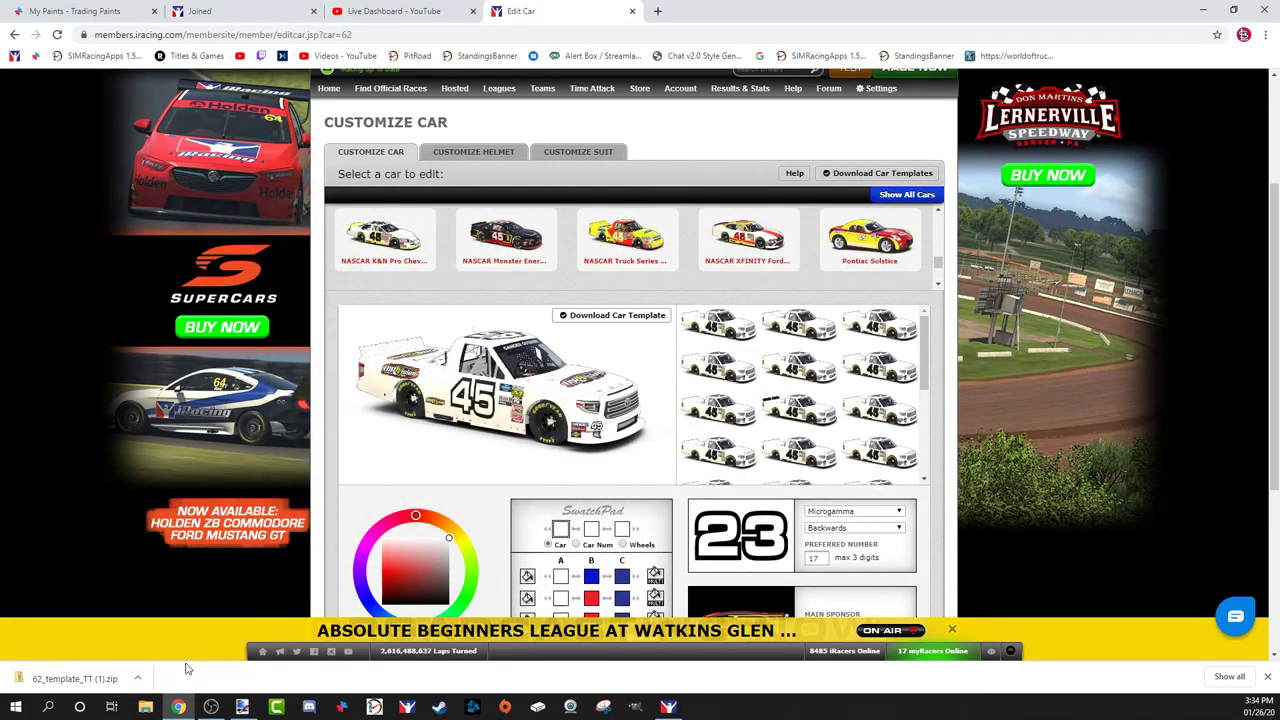
pyautogui.click(147, 707)
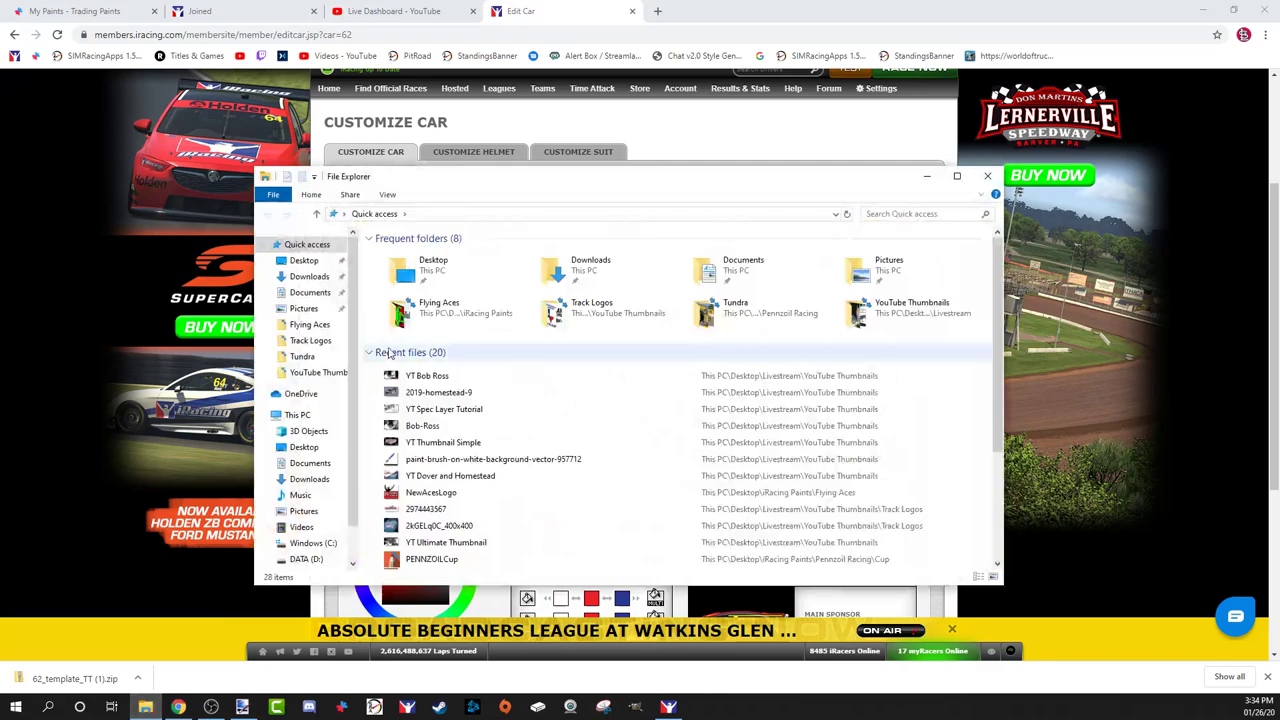
pyautogui.click(443, 274)
pyautogui.doubleClick(443, 274)
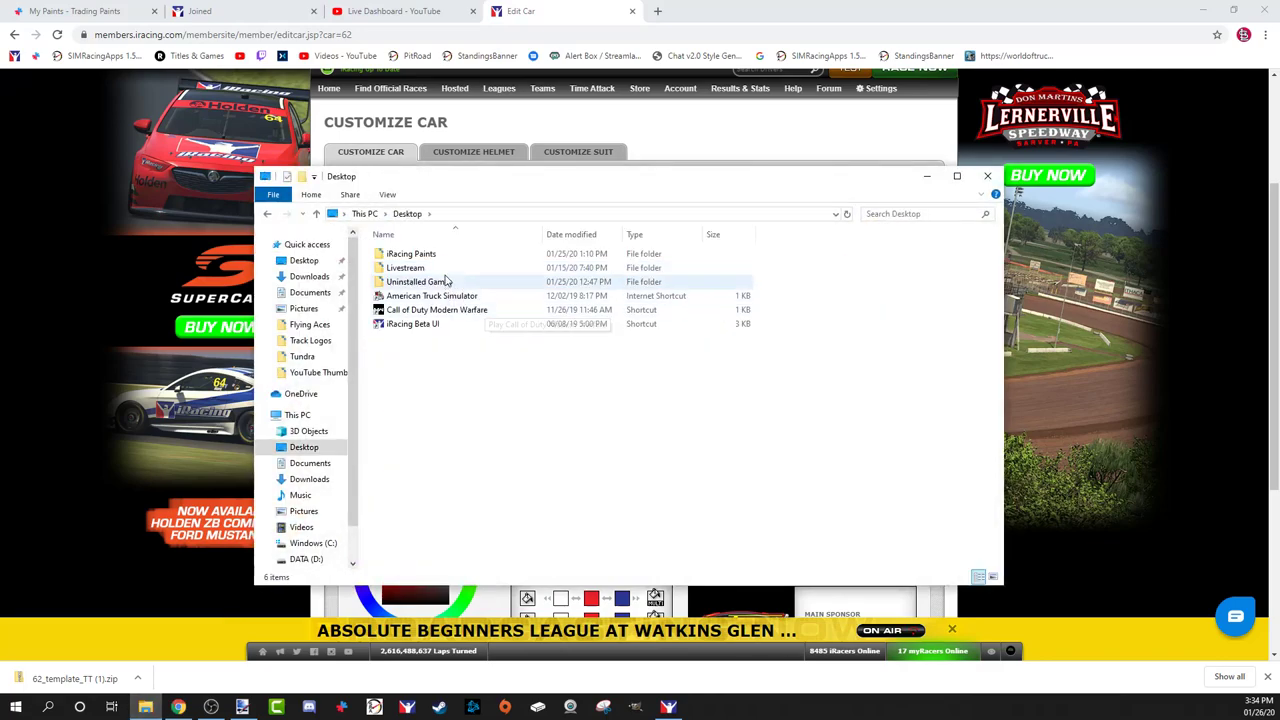
pyautogui.doubleClick(443, 256)
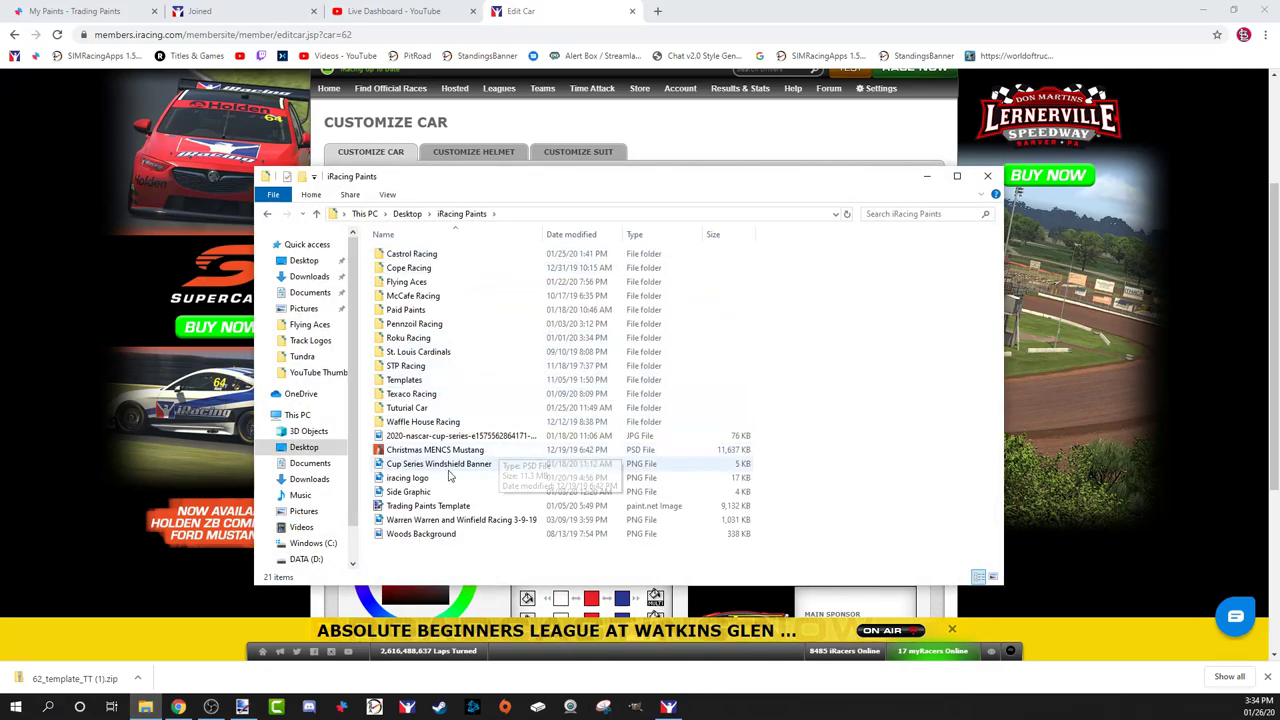
pyautogui.doubleClick(465, 386)
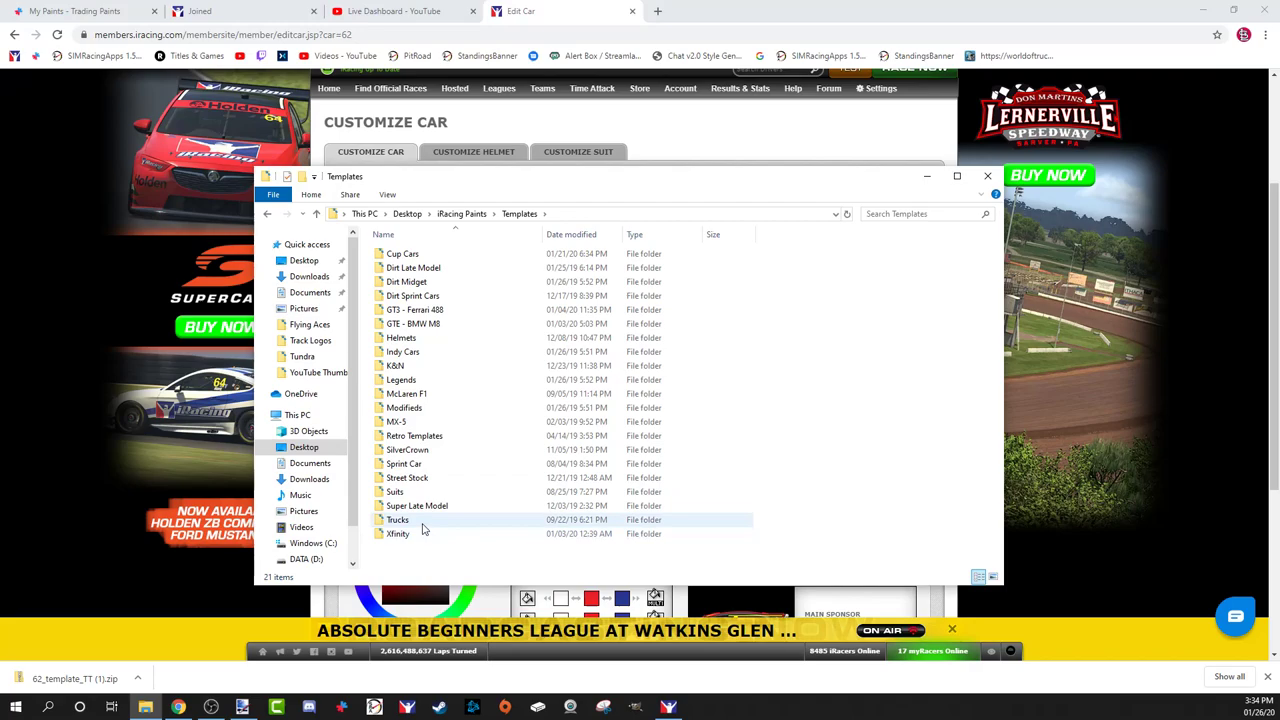
pyautogui.doubleClick(424, 521)
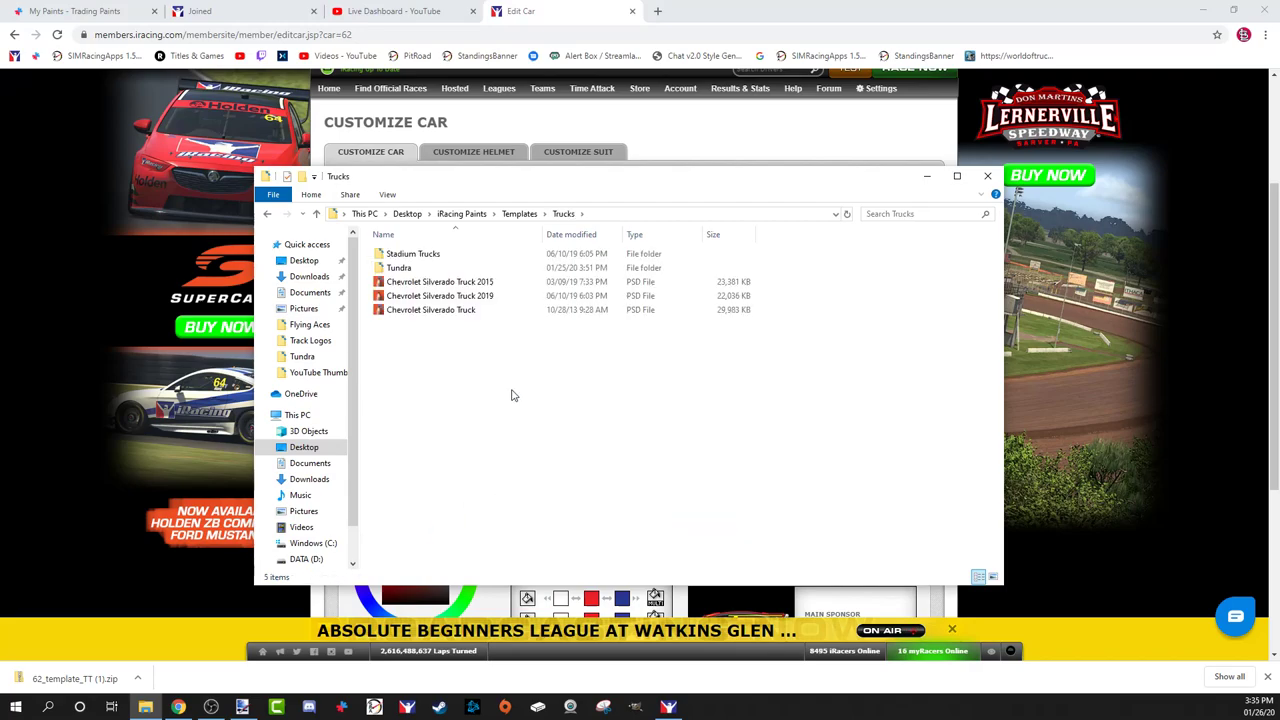
pyautogui.doubleClick(437, 269)
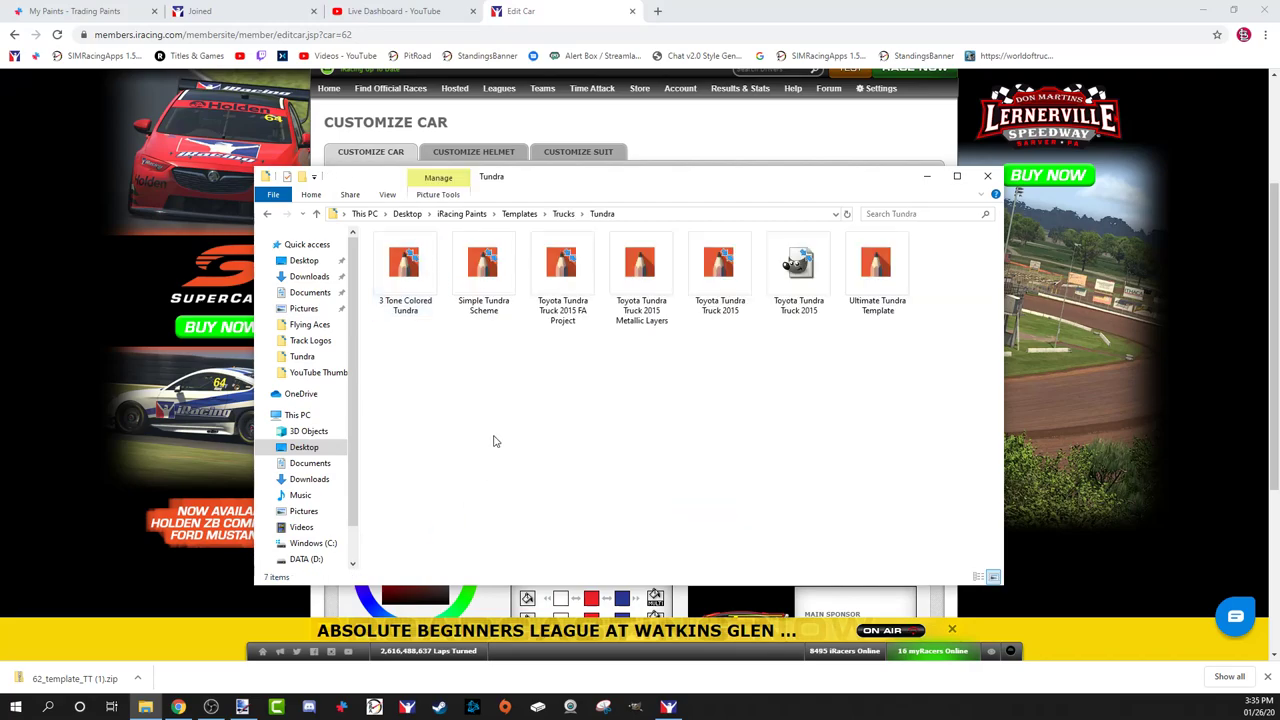
pyautogui.rightClick(497, 451)
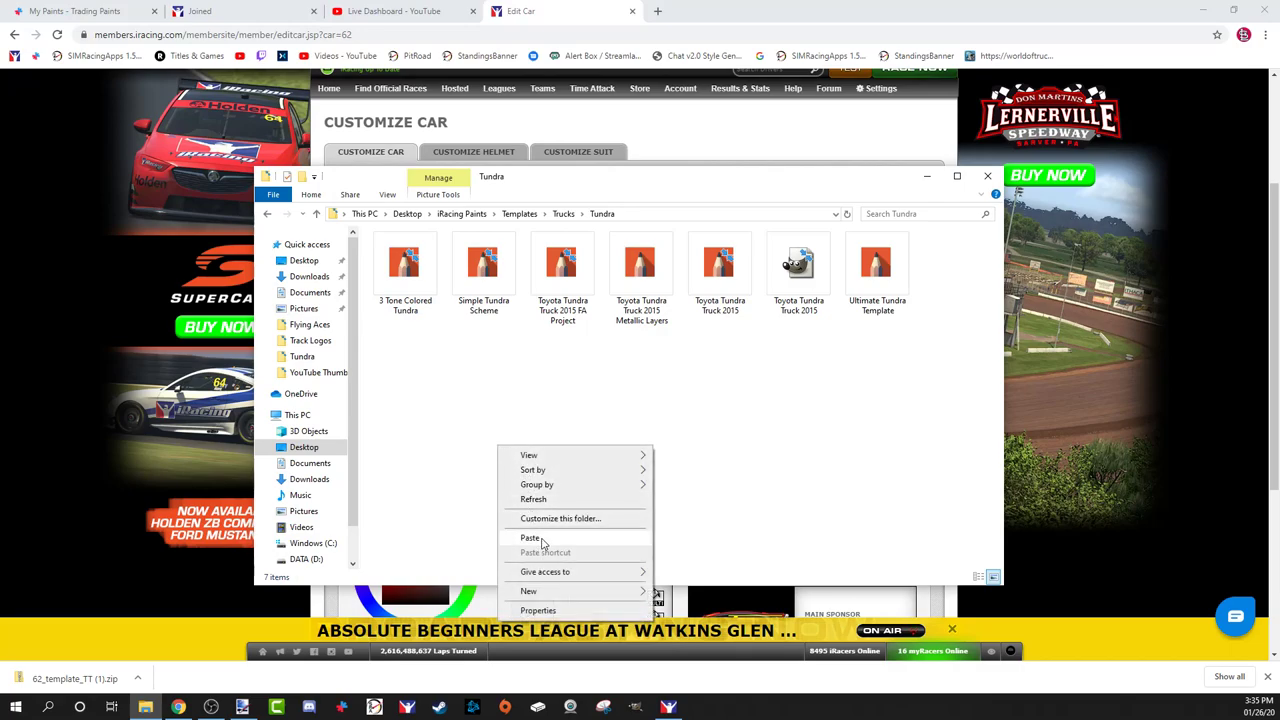
pyautogui.click(684, 415)
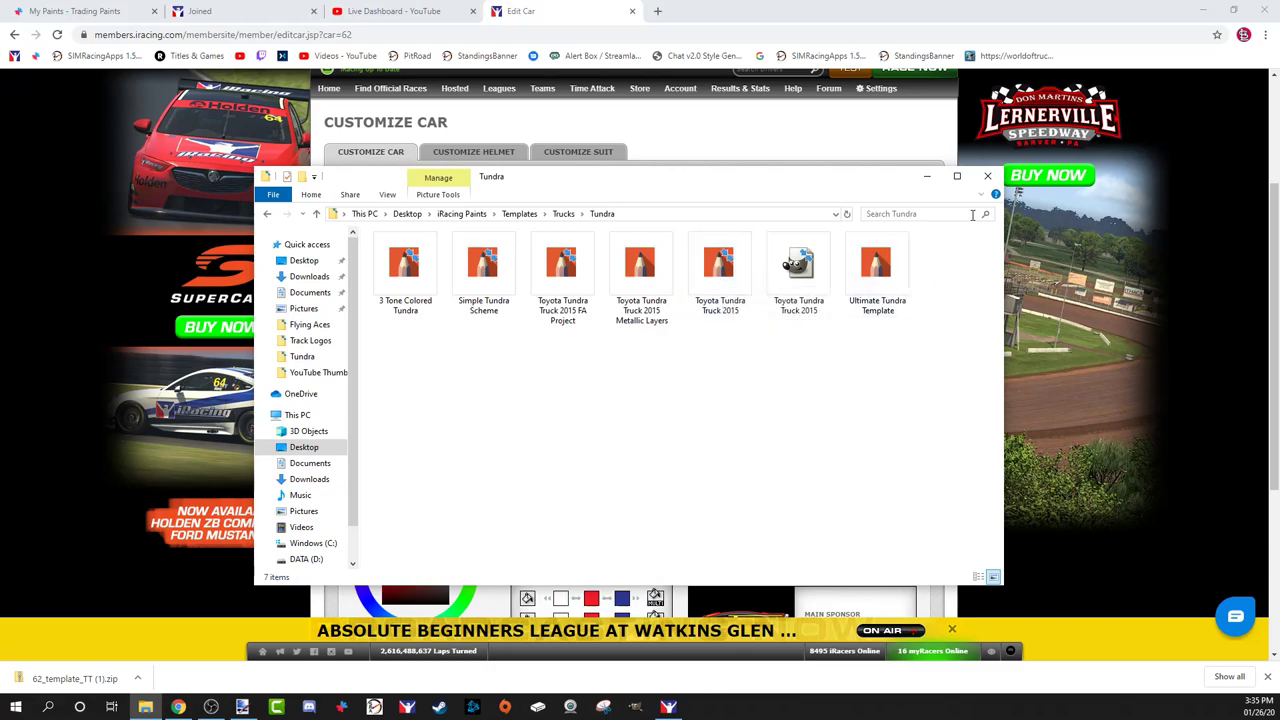
pyautogui.click(987, 176)
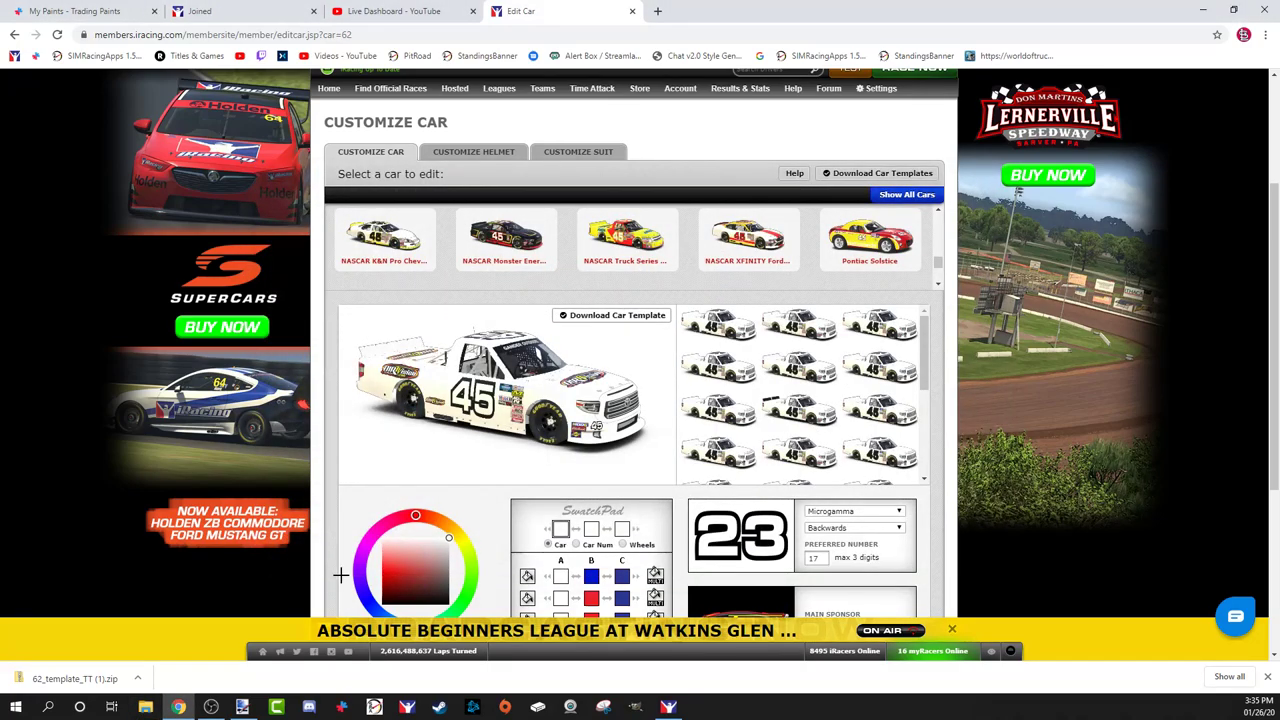
# Step: Close Chrome's downloads bar and switch to the empty Paint.NET window
pyautogui.click(1267, 678)
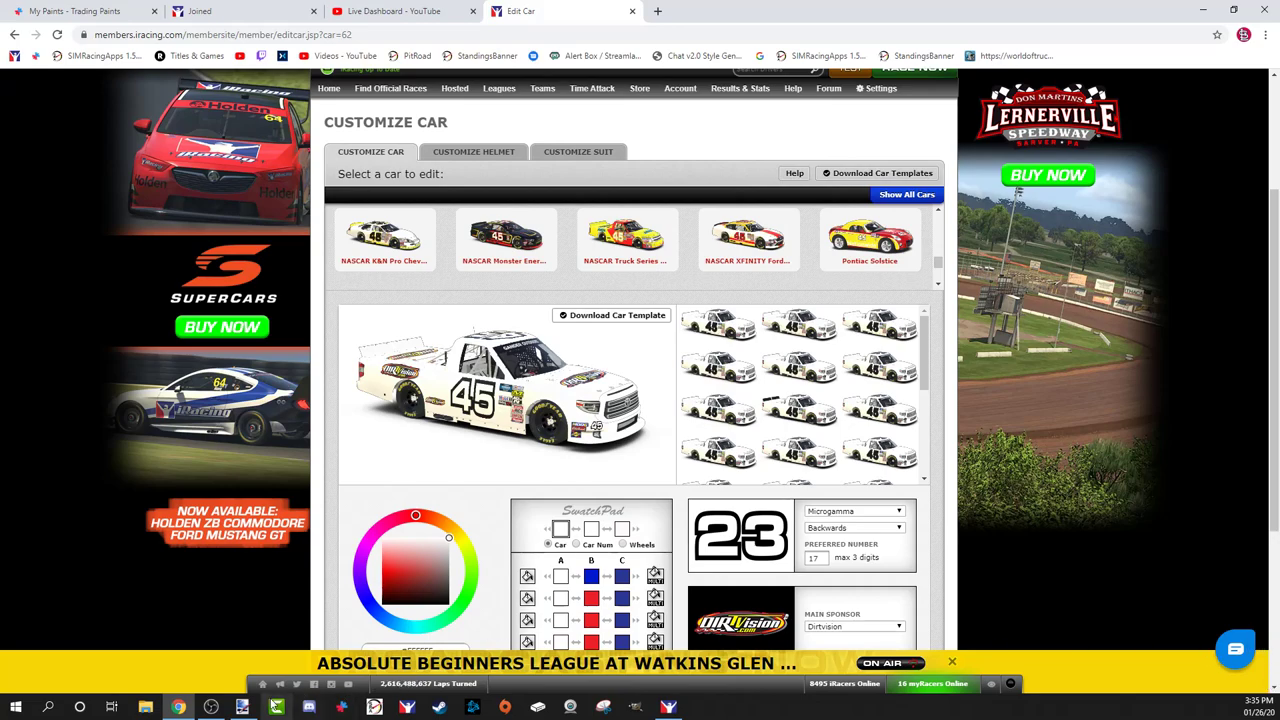
pyautogui.click(245, 708)
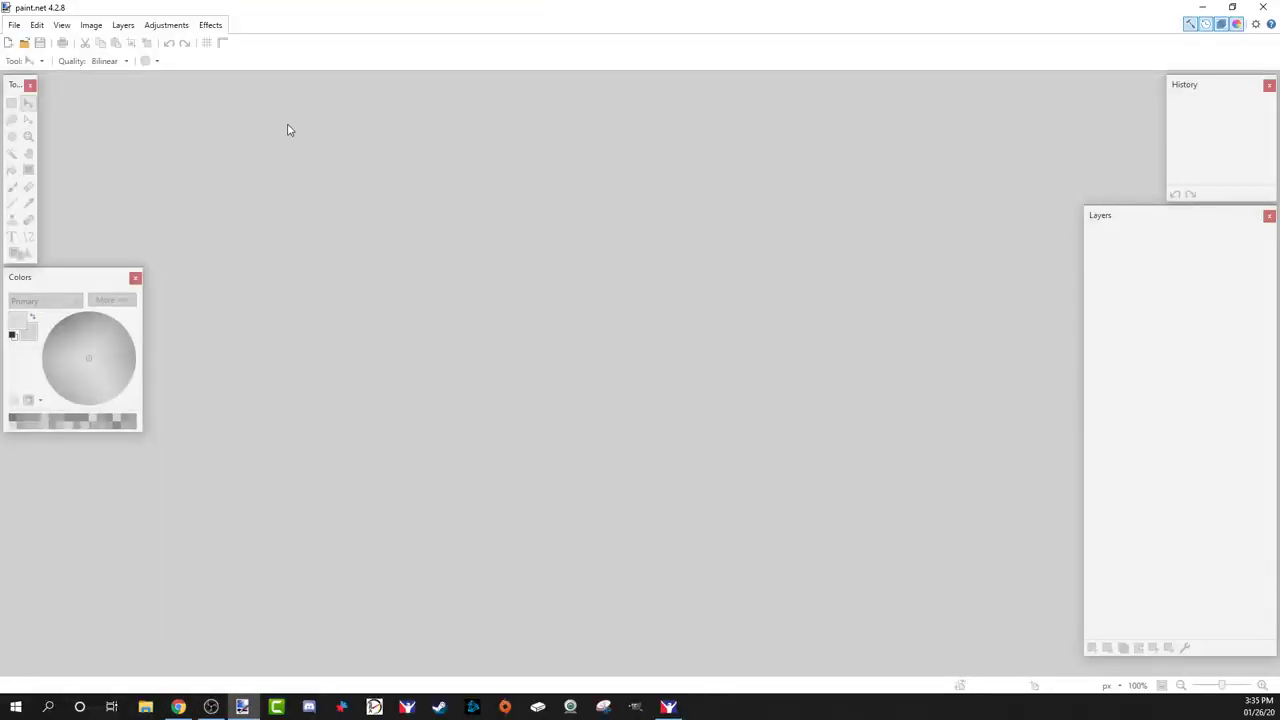
# Step: Open Toyota Tundra Truck 2015.psd from Desktop\iRacing Paints\Templates\Trucks\Tundra
pyautogui.click(24, 43)
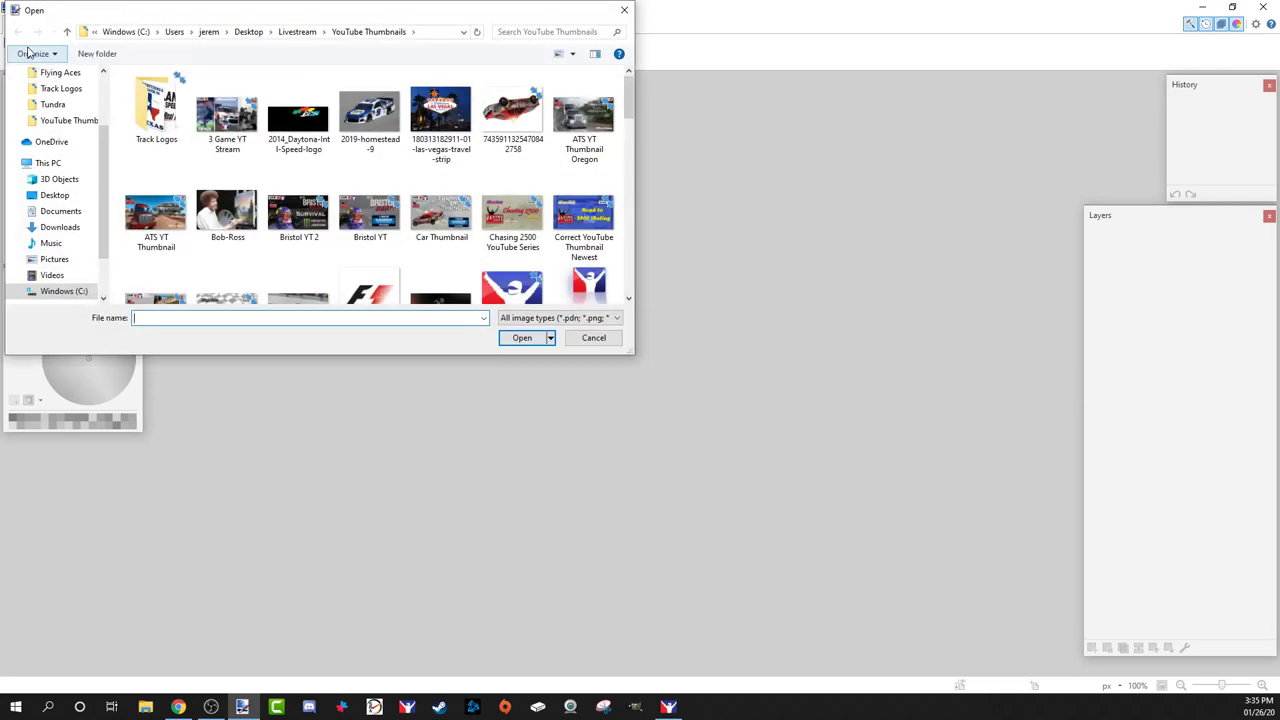
pyautogui.click(256, 37)
pyautogui.doubleClick(200, 93)
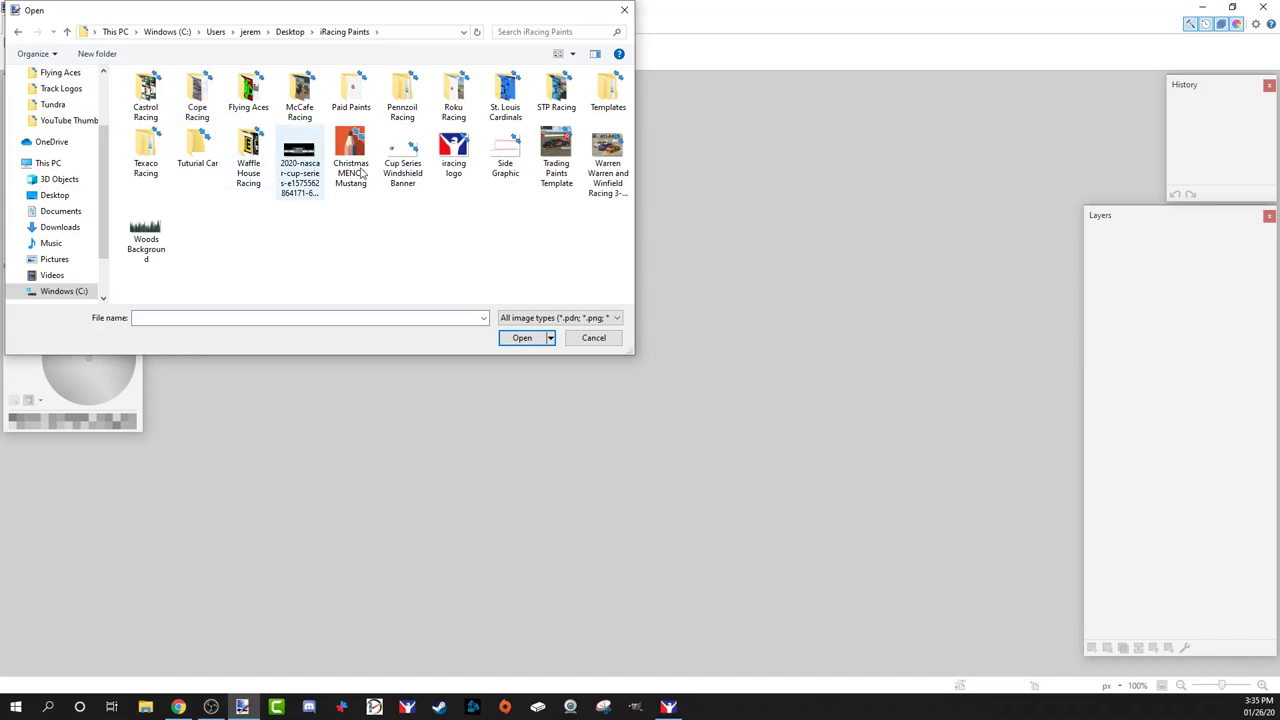
pyautogui.doubleClick(605, 100)
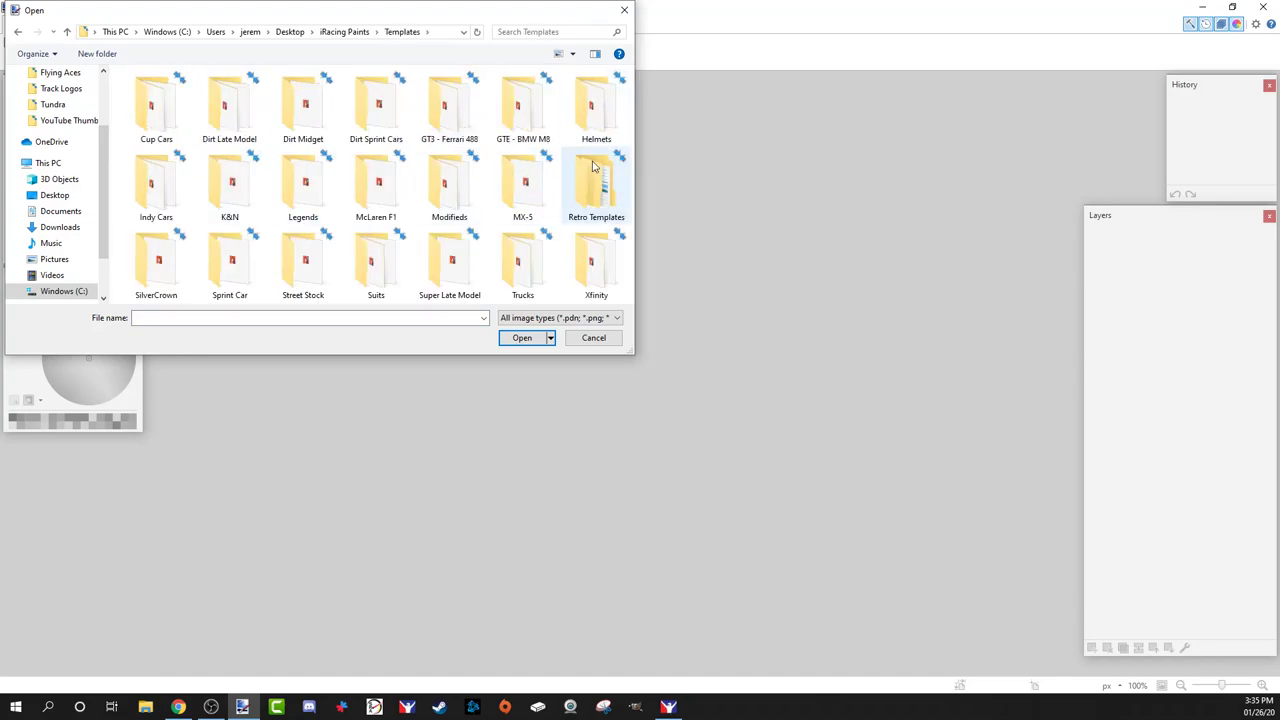
pyautogui.doubleClick(527, 266)
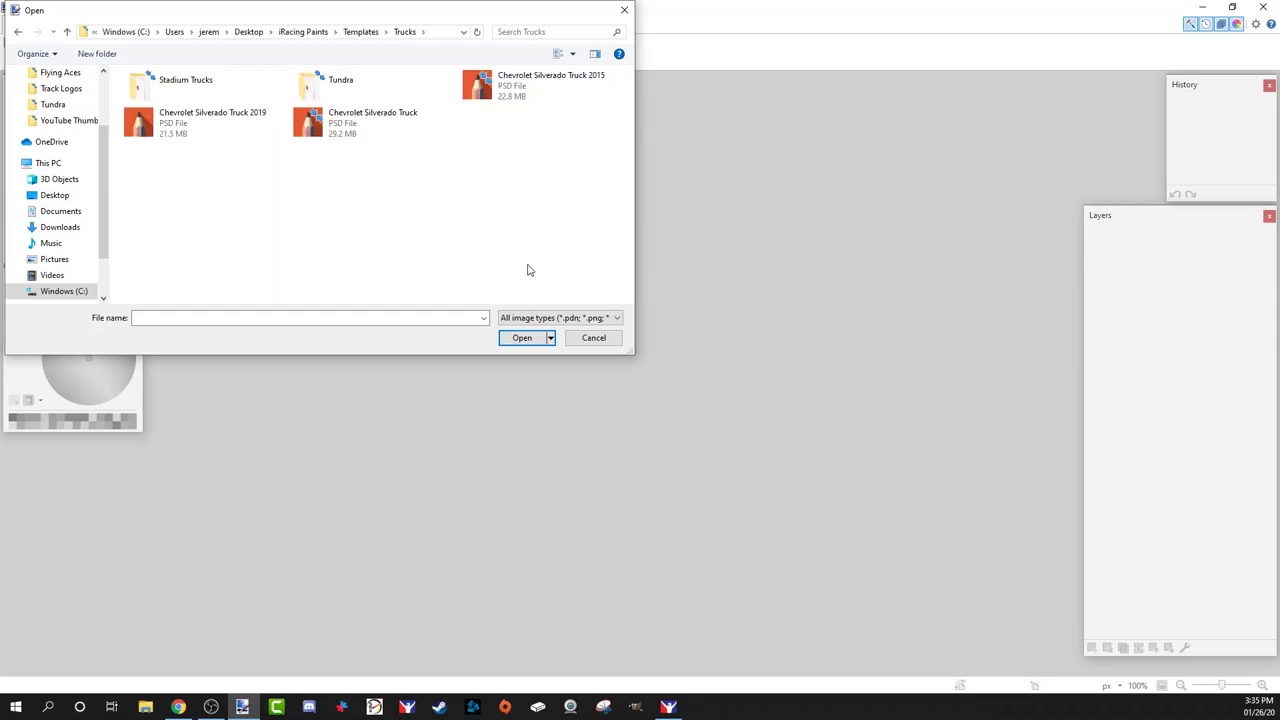
pyautogui.doubleClick(344, 84)
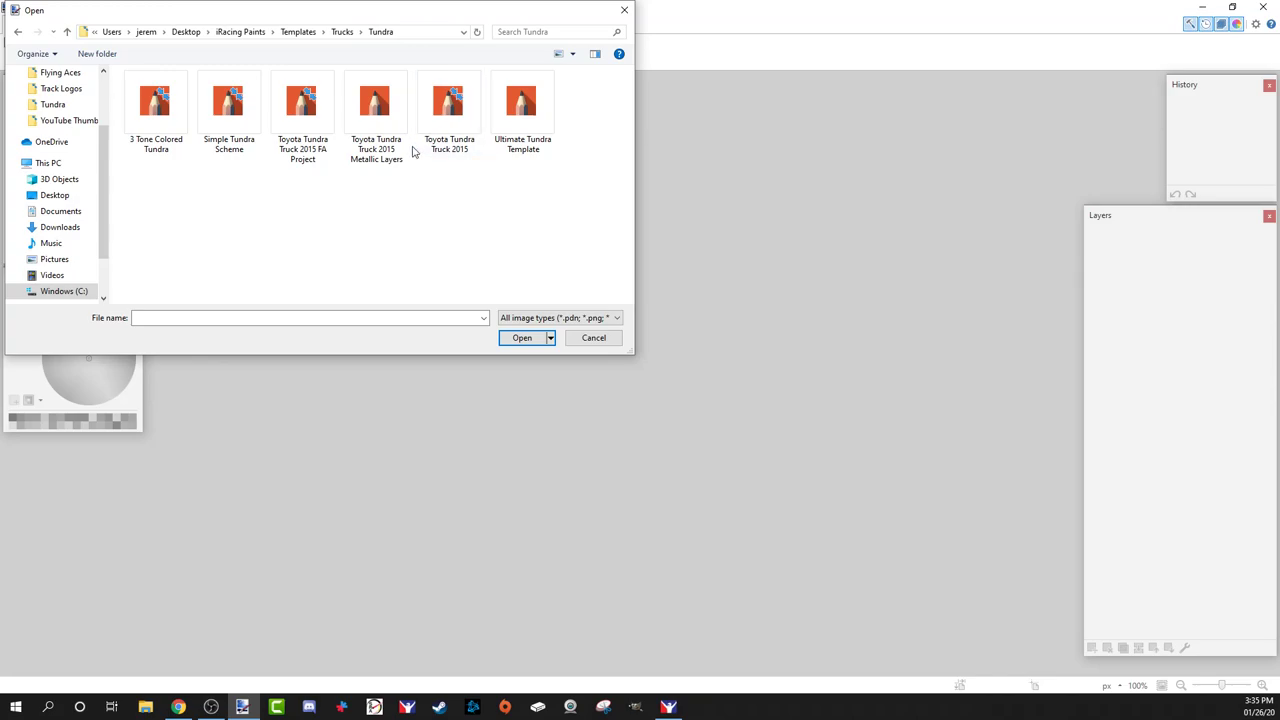
pyautogui.click(446, 110)
pyautogui.doubleClick(446, 110)
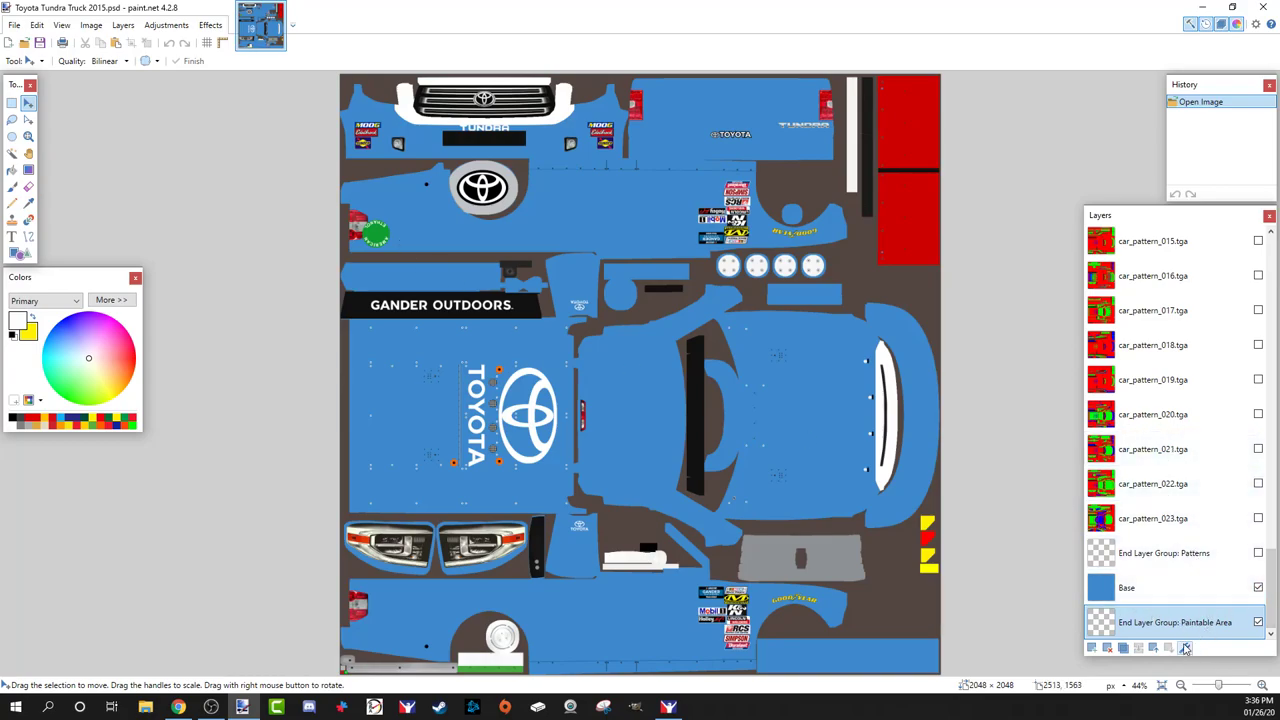
# Step: Delete the Paintable Area end layer and the Patterns group start and end layers
pyautogui.click(1107, 647)
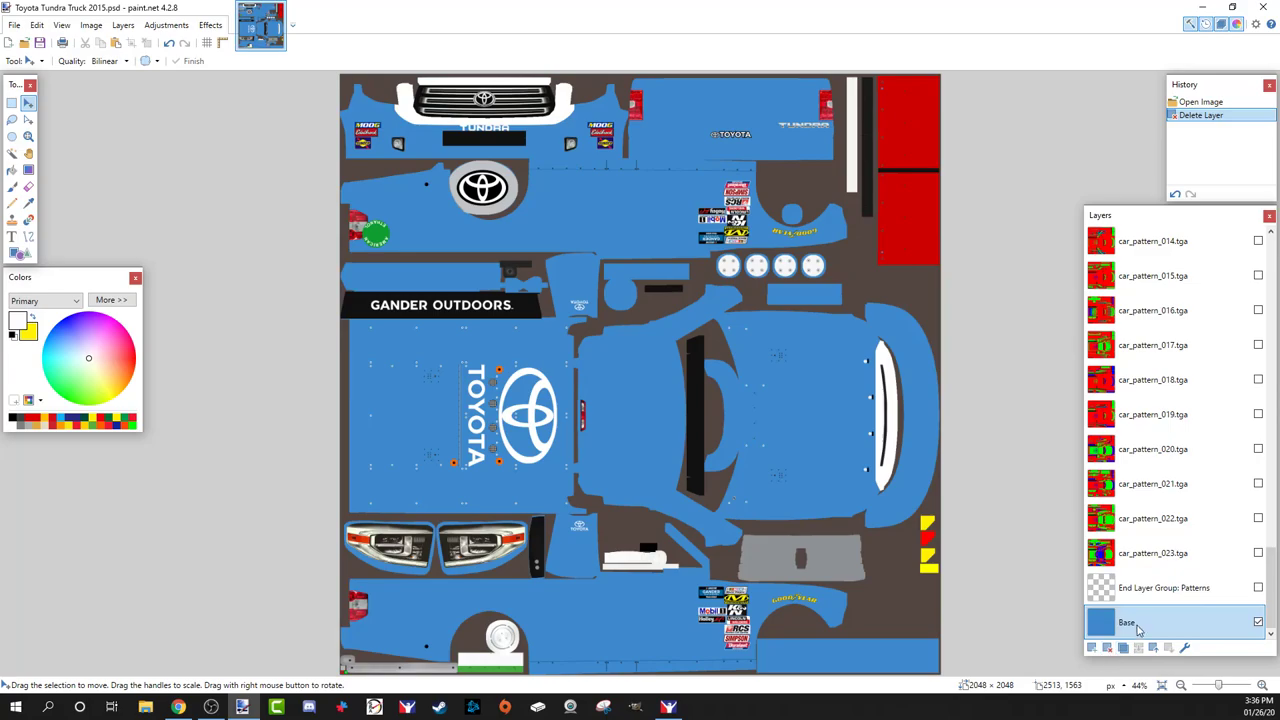
pyautogui.click(1155, 594)
pyautogui.click(1107, 647)
pyautogui.moveTo(1272, 600); pyautogui.dragTo(1271, 457)
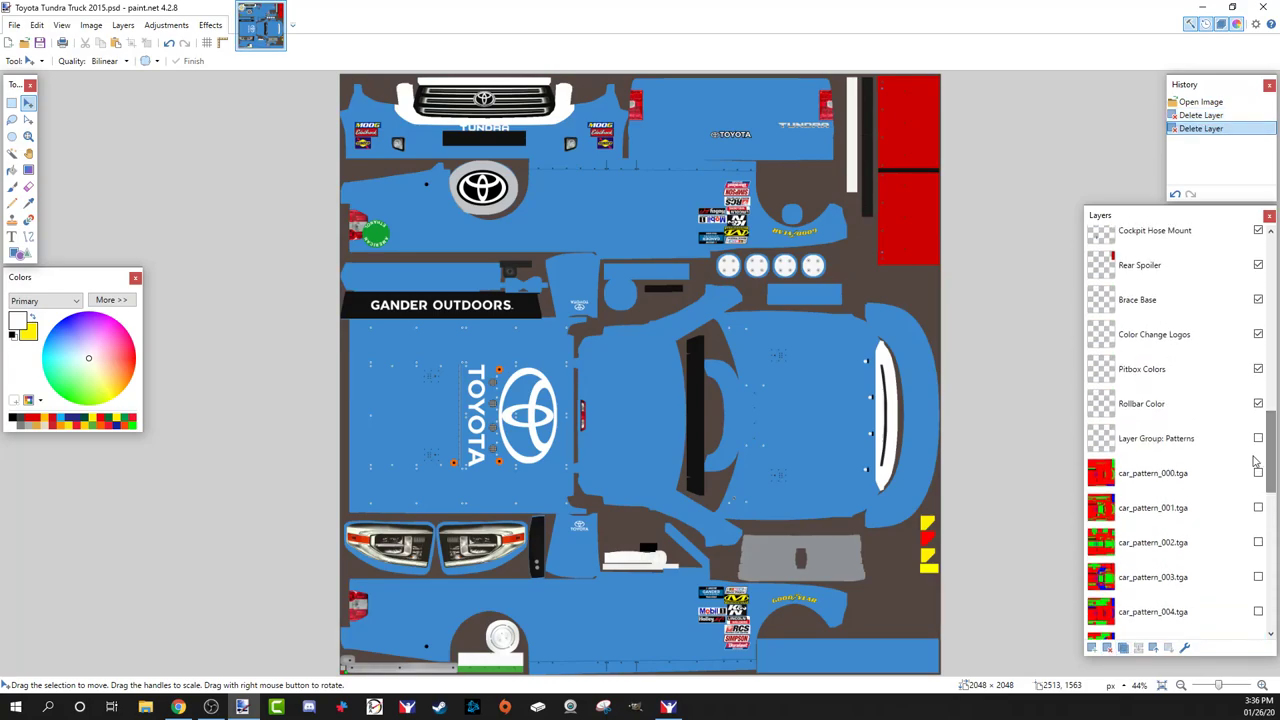
pyautogui.click(1215, 449)
pyautogui.click(1107, 647)
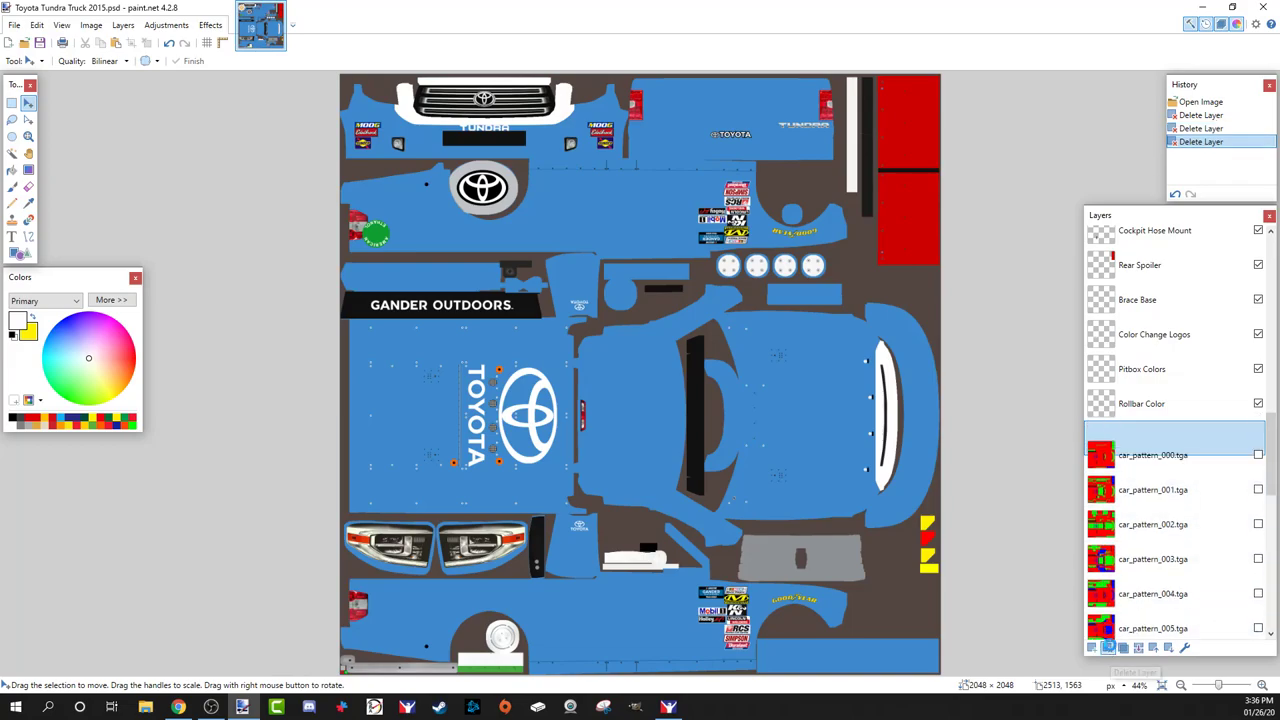
# Step: Delete the car_pattern layers from car_pattern_000 through car_pattern_023
pyautogui.click(1107, 647)
pyautogui.click(1107, 647)
pyautogui.click(1107, 647)
pyautogui.click(1107, 647)
pyautogui.click(1107, 647)
pyautogui.click(1107, 647)
pyautogui.click(1107, 647)
pyautogui.click(1107, 647)
pyautogui.click(1107, 647)
pyautogui.click(1107, 647)
pyautogui.click(1107, 647)
pyautogui.click(1107, 647)
pyautogui.click(1107, 647)
pyautogui.click(1107, 647)
pyautogui.click(1107, 647)
pyautogui.click(1107, 647)
pyautogui.click(1107, 647)
pyautogui.click(1107, 647)
pyautogui.click(1107, 647)
pyautogui.click(1108, 647)
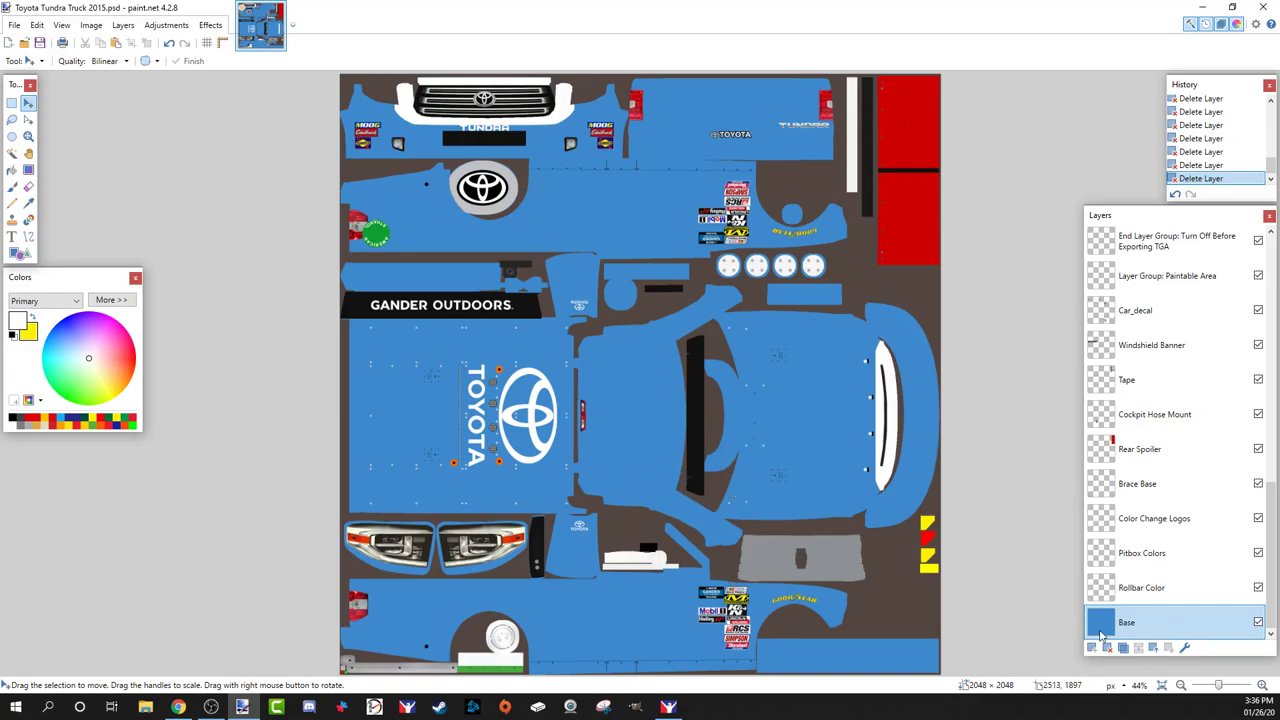
pyautogui.moveTo(1272, 568); pyautogui.dragTo(1274, 370)
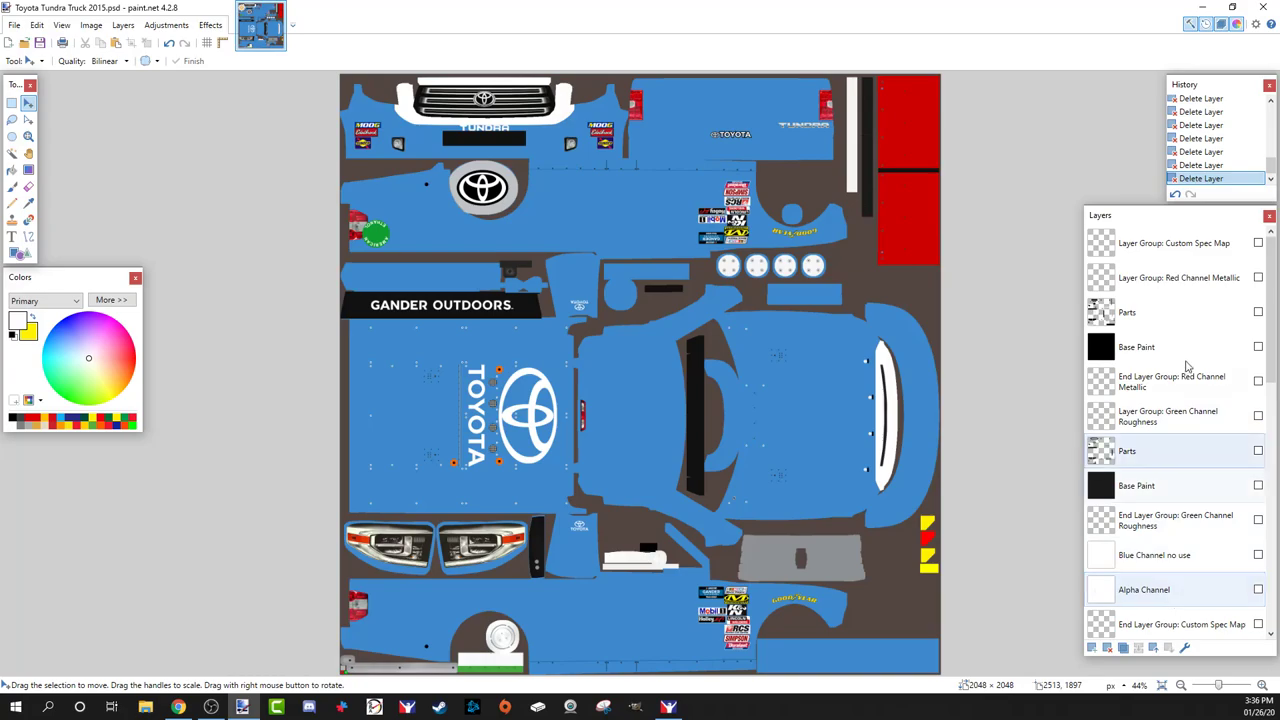
# Step: Delete the Custom Spec Map, Red Channel Metallic and Green Channel Roughness group layers and one Base Paint layer
pyautogui.click(1176, 251)
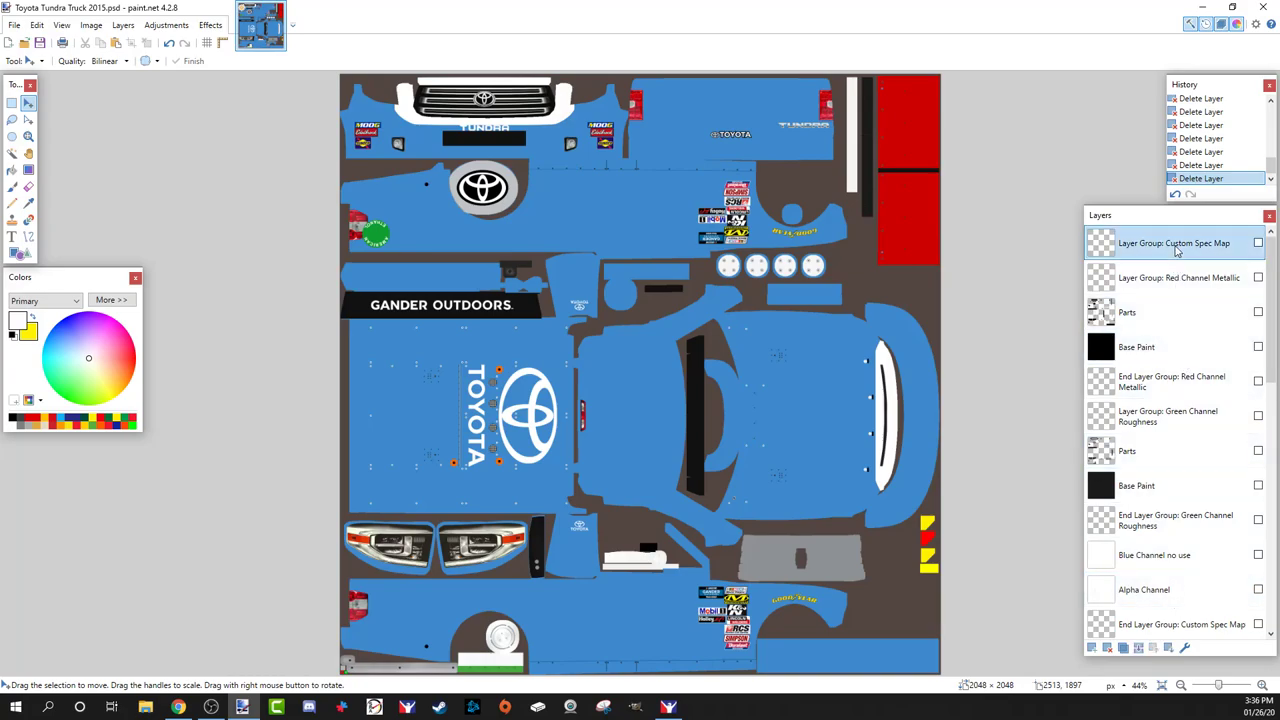
pyautogui.click(1108, 648)
pyautogui.click(1108, 648)
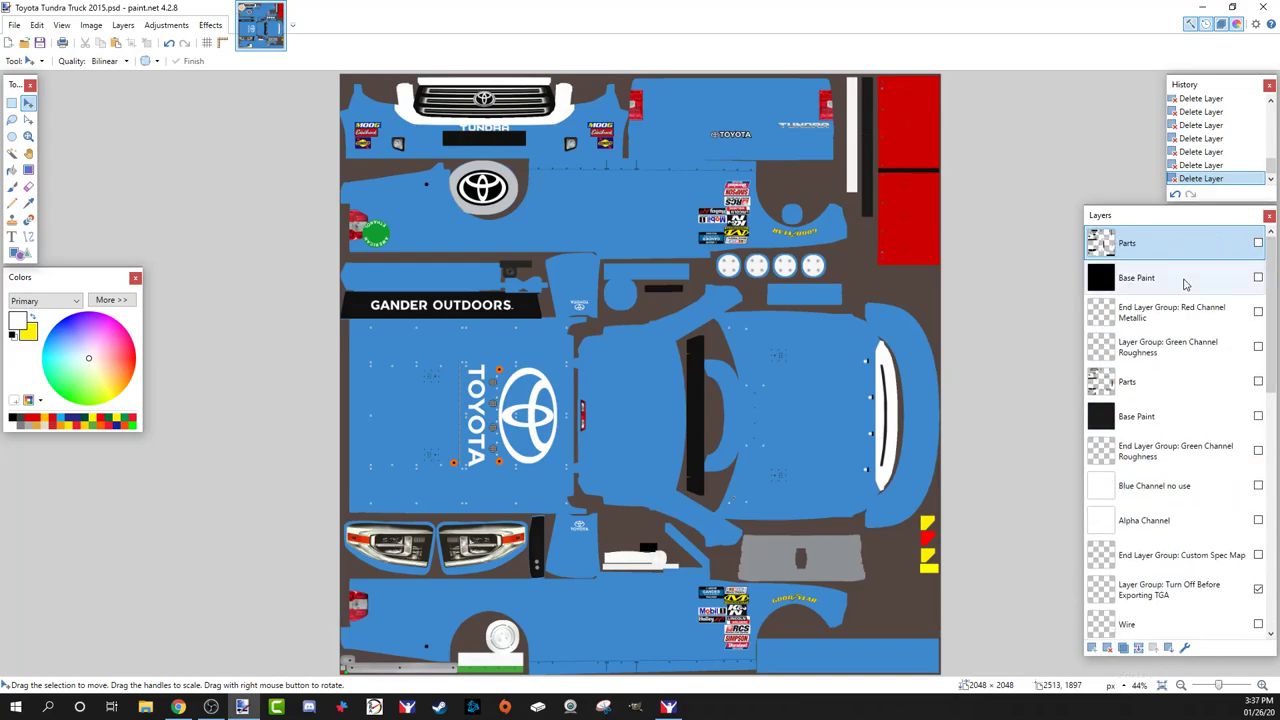
pyautogui.click(1185, 284)
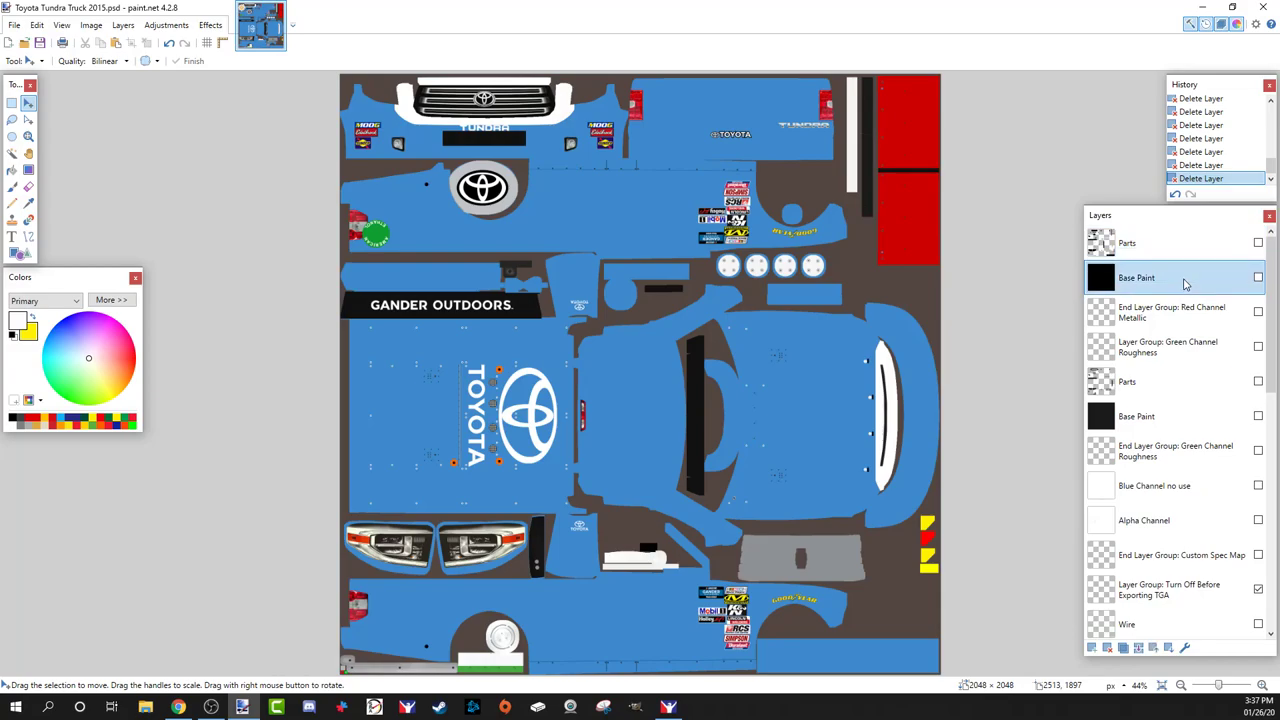
pyautogui.click(1108, 648)
pyautogui.click(1108, 648)
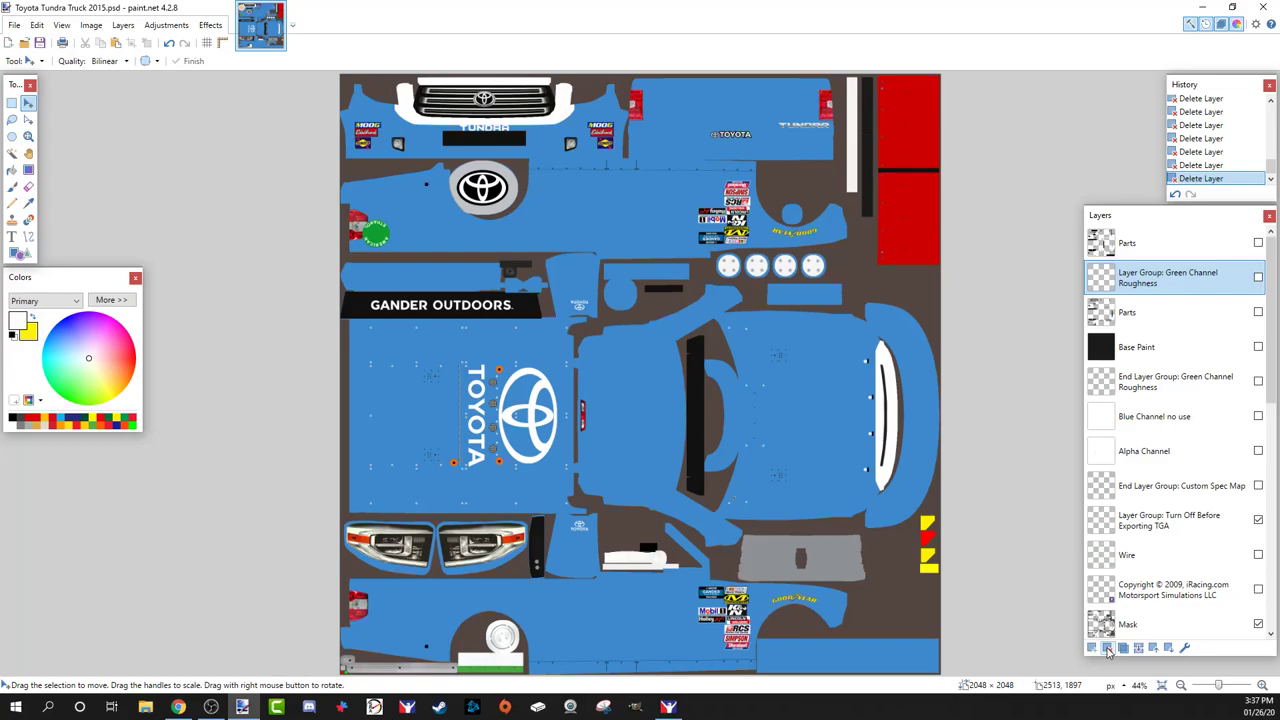
pyautogui.click(1108, 648)
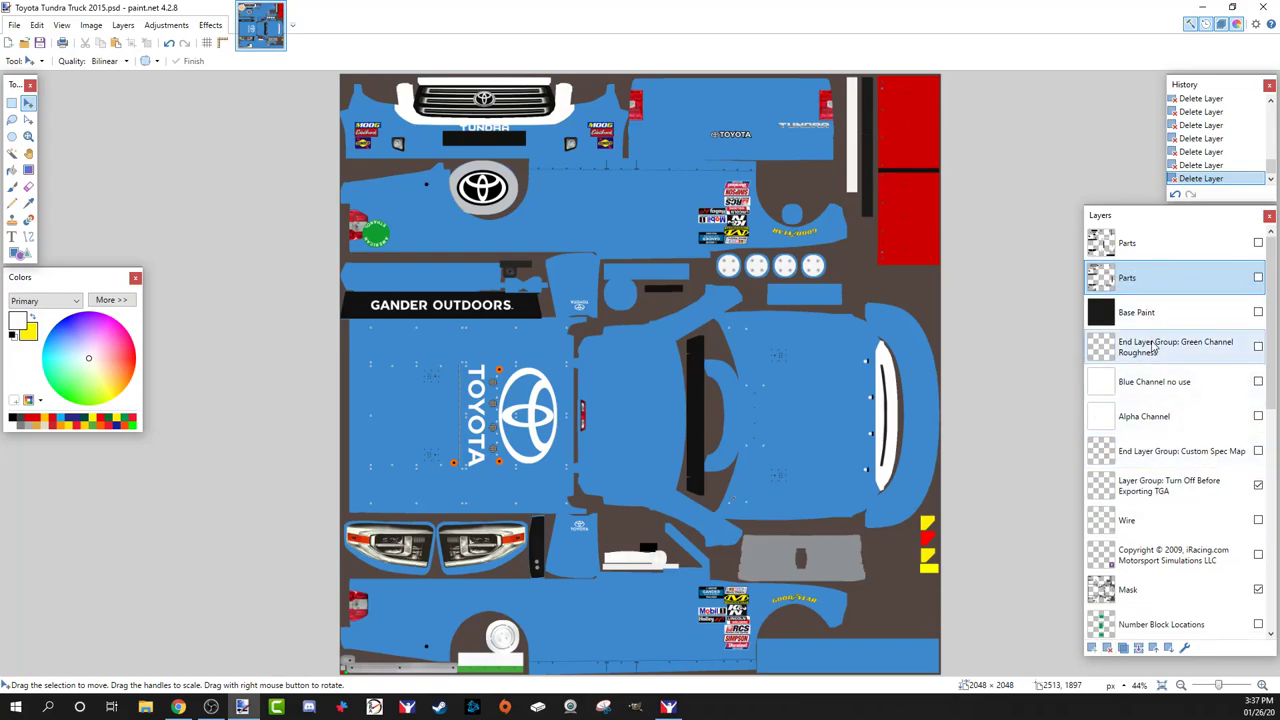
pyautogui.click(1224, 316)
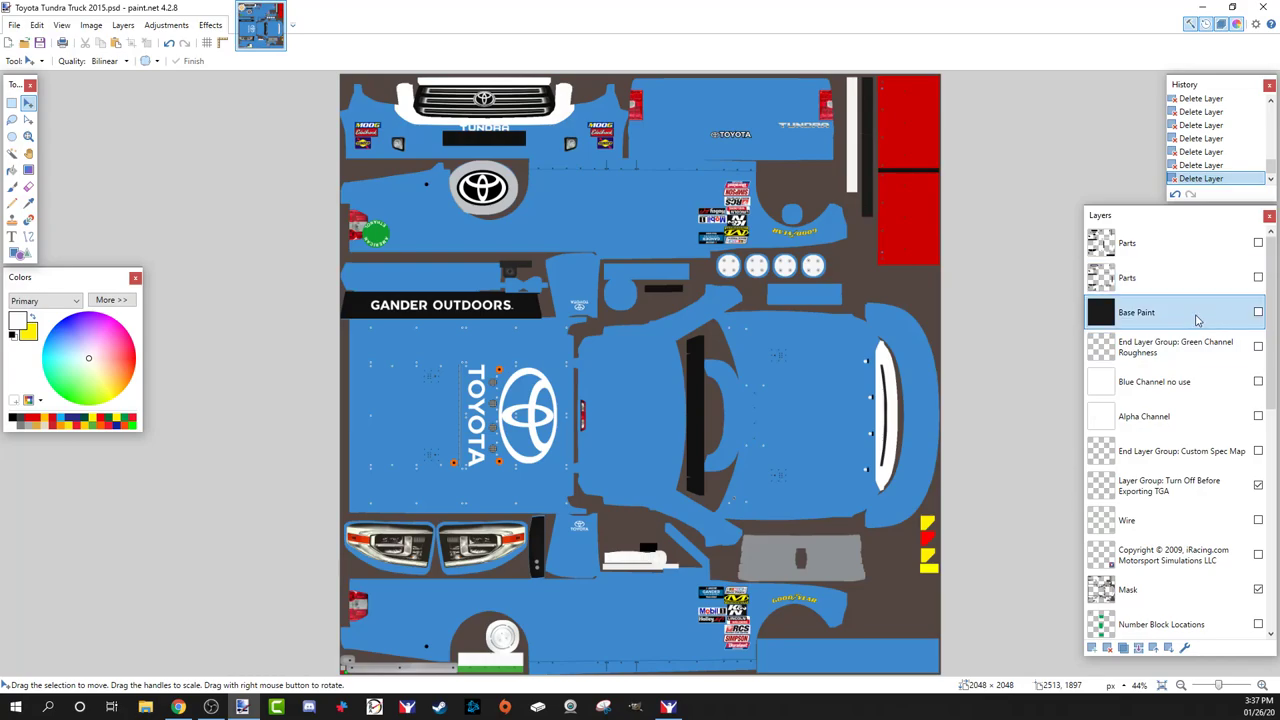
pyautogui.click(1141, 346)
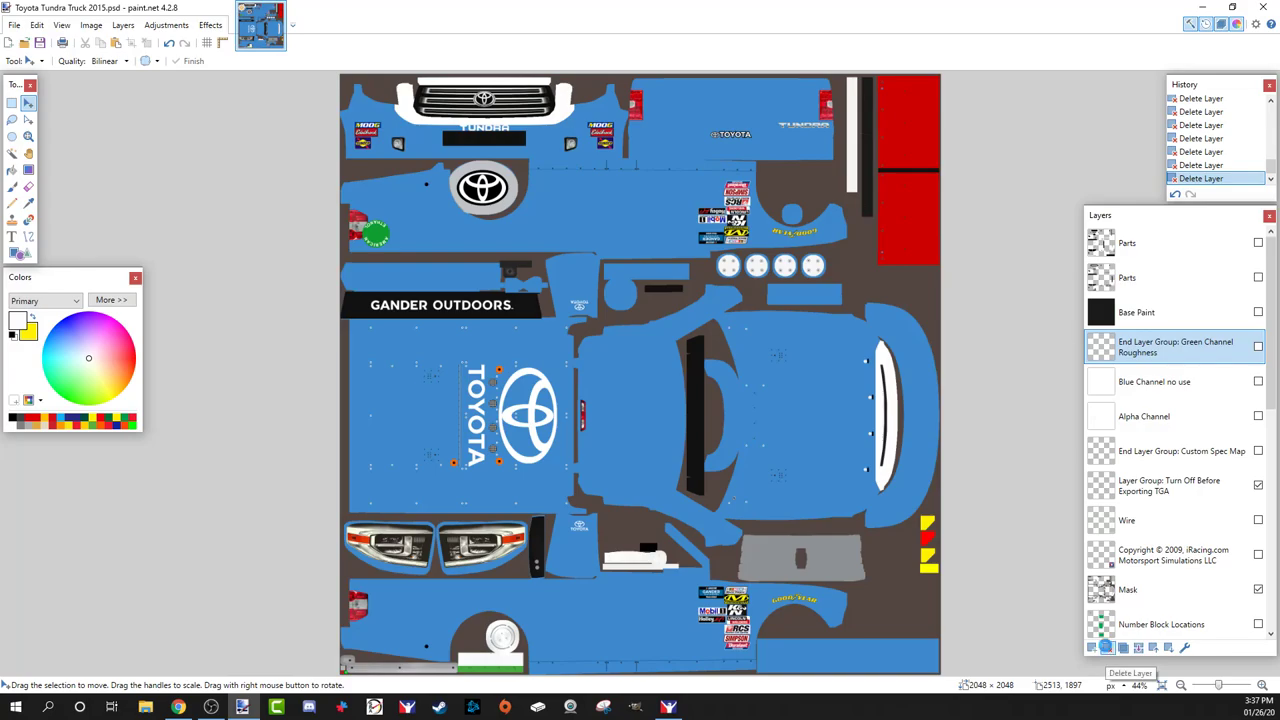
pyautogui.click(1107, 647)
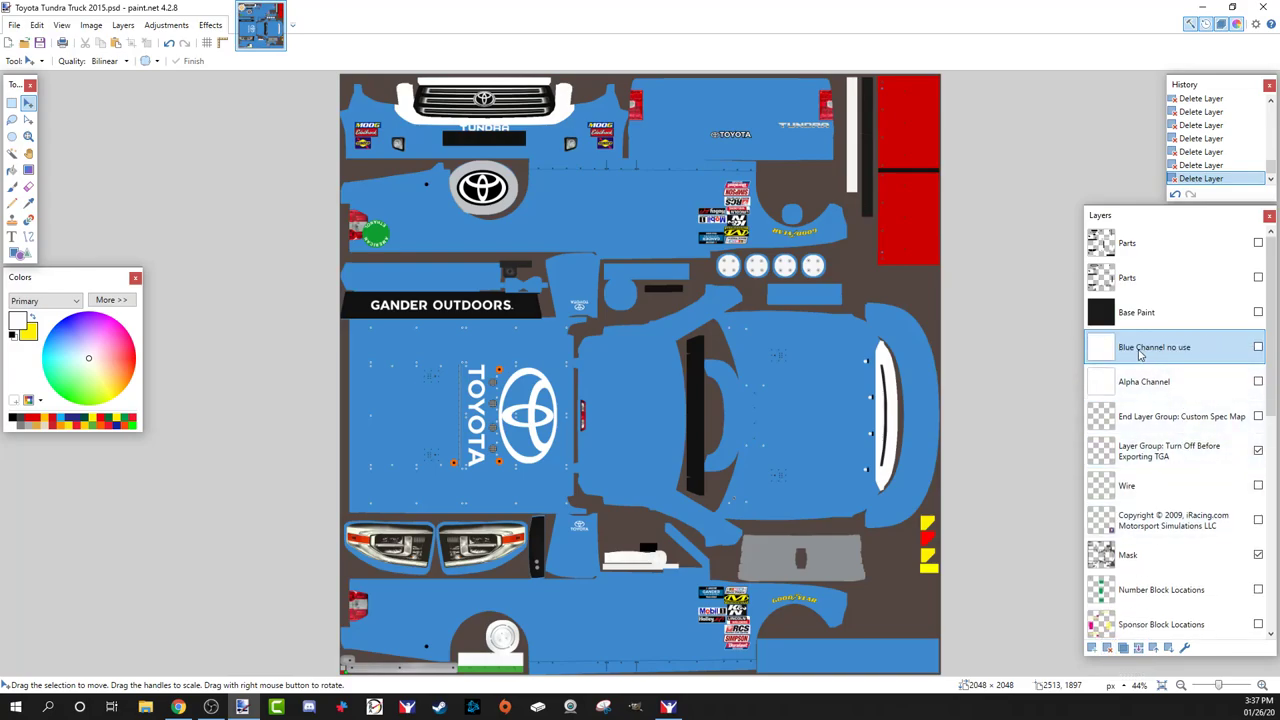
# Step: Delete the Custom Spec Map end, Turn Off Before Exporting TGA, copyright and Paintable Area layers, then select Base
pyautogui.click(1169, 422)
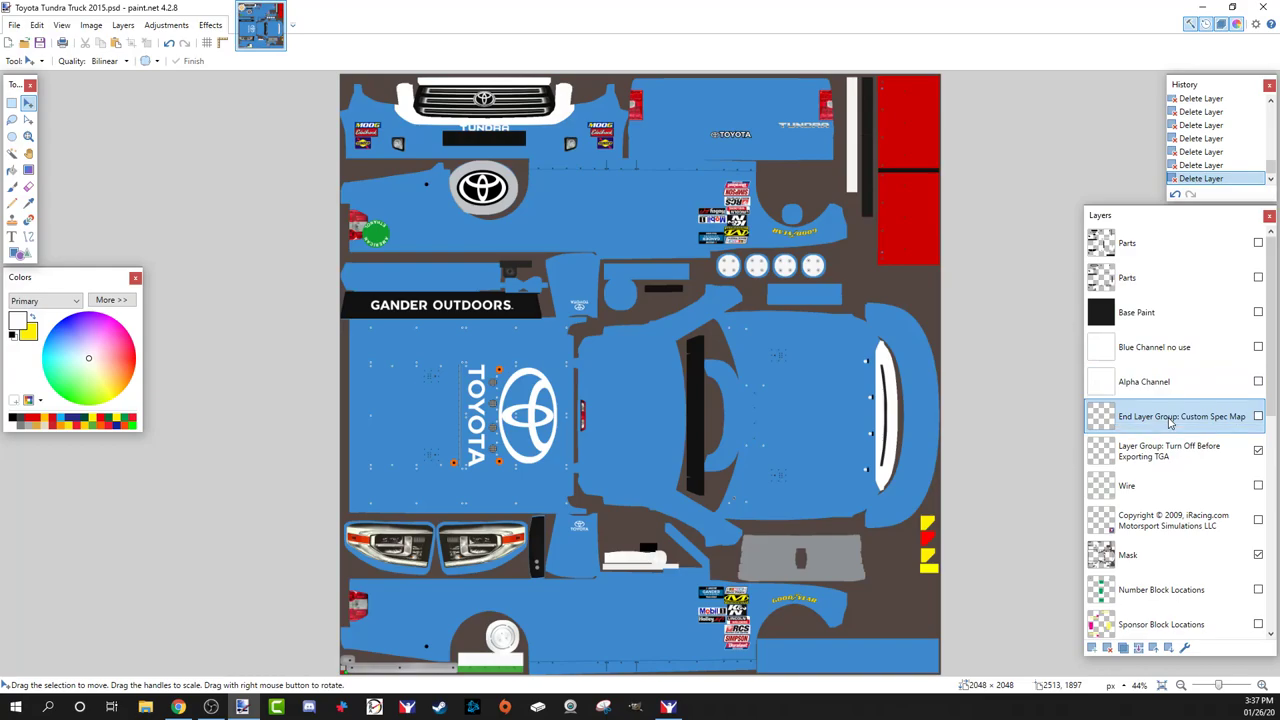
pyautogui.click(1108, 648)
pyautogui.click(1108, 648)
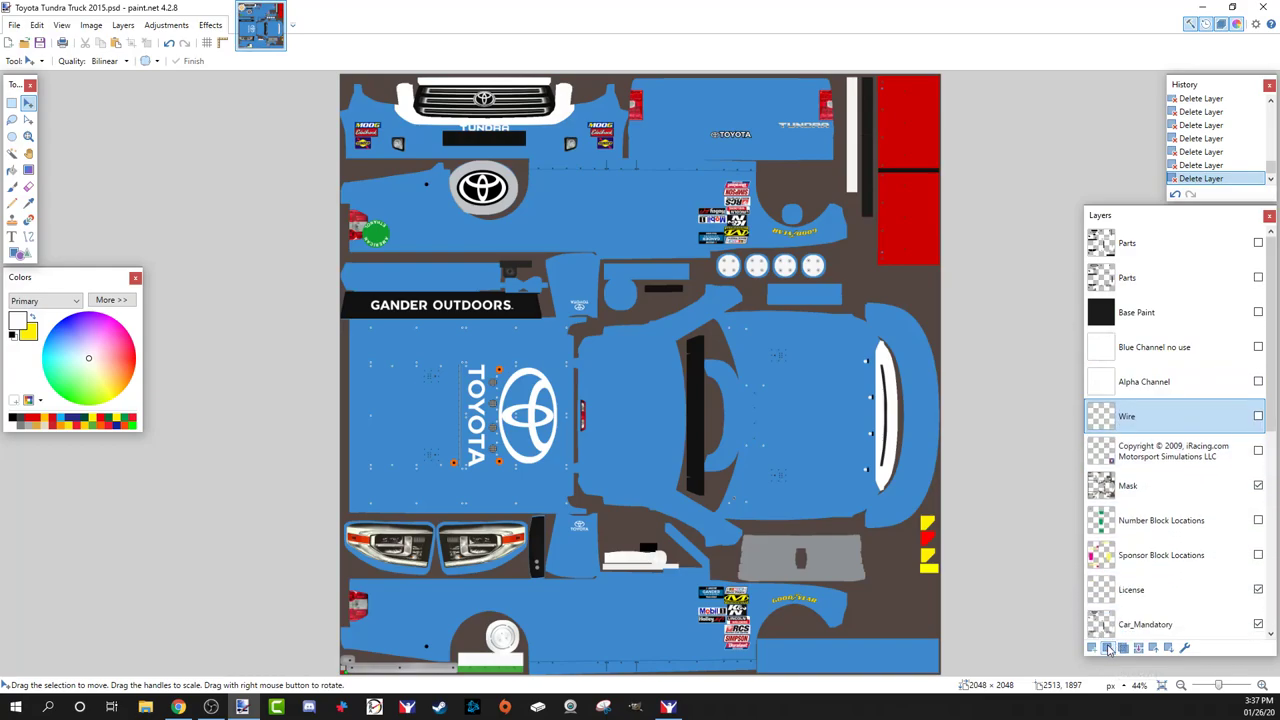
pyautogui.click(1150, 460)
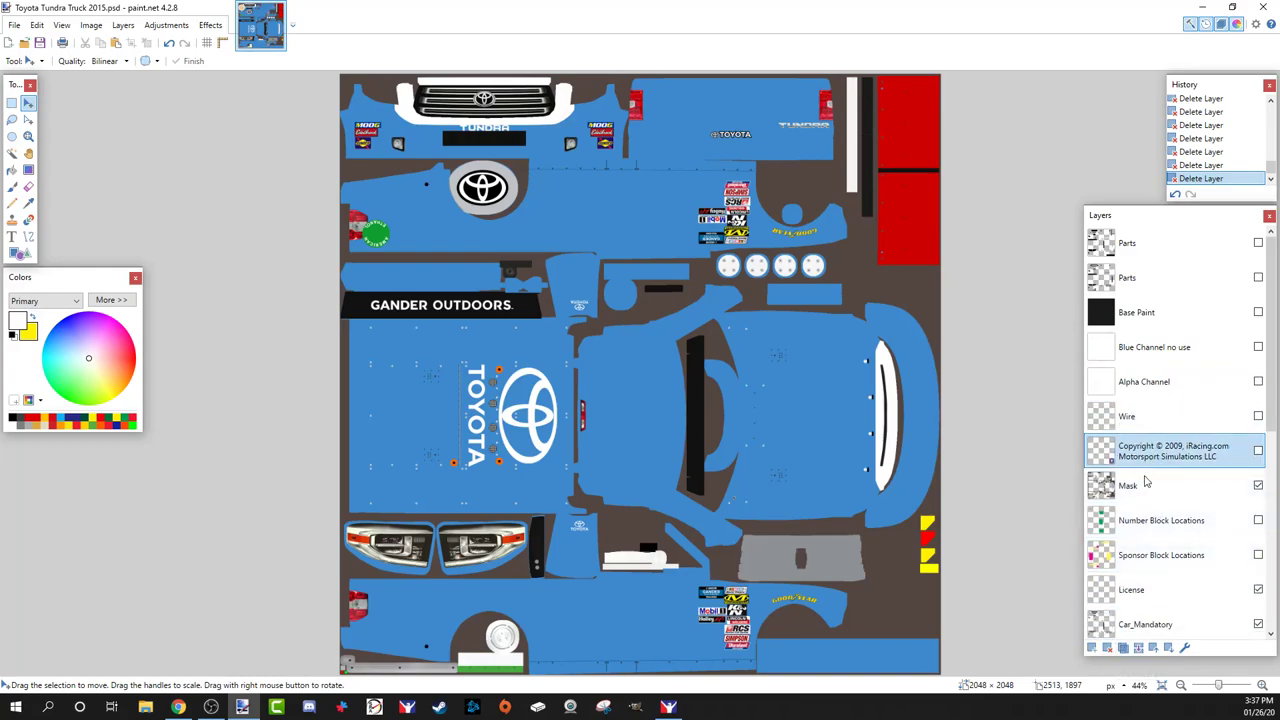
pyautogui.click(1108, 648)
pyautogui.scroll(-3, 1180, 485)
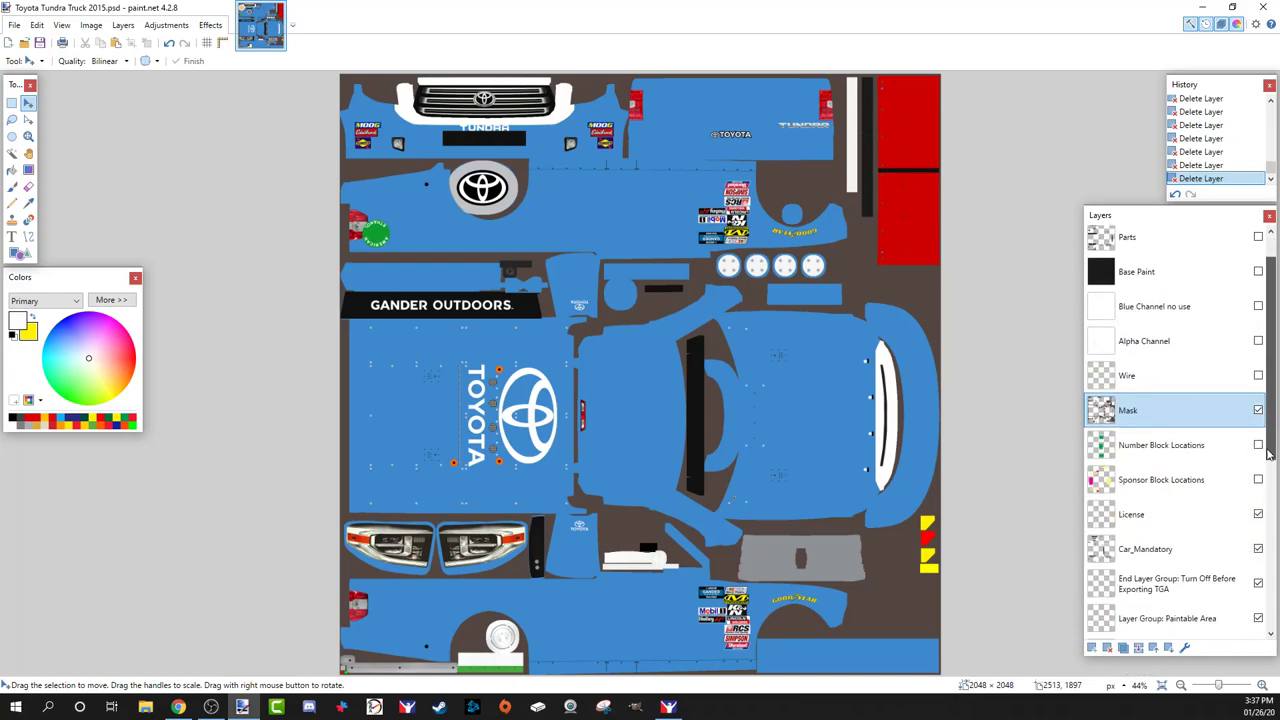
pyautogui.click(1107, 647)
pyautogui.click(1107, 647)
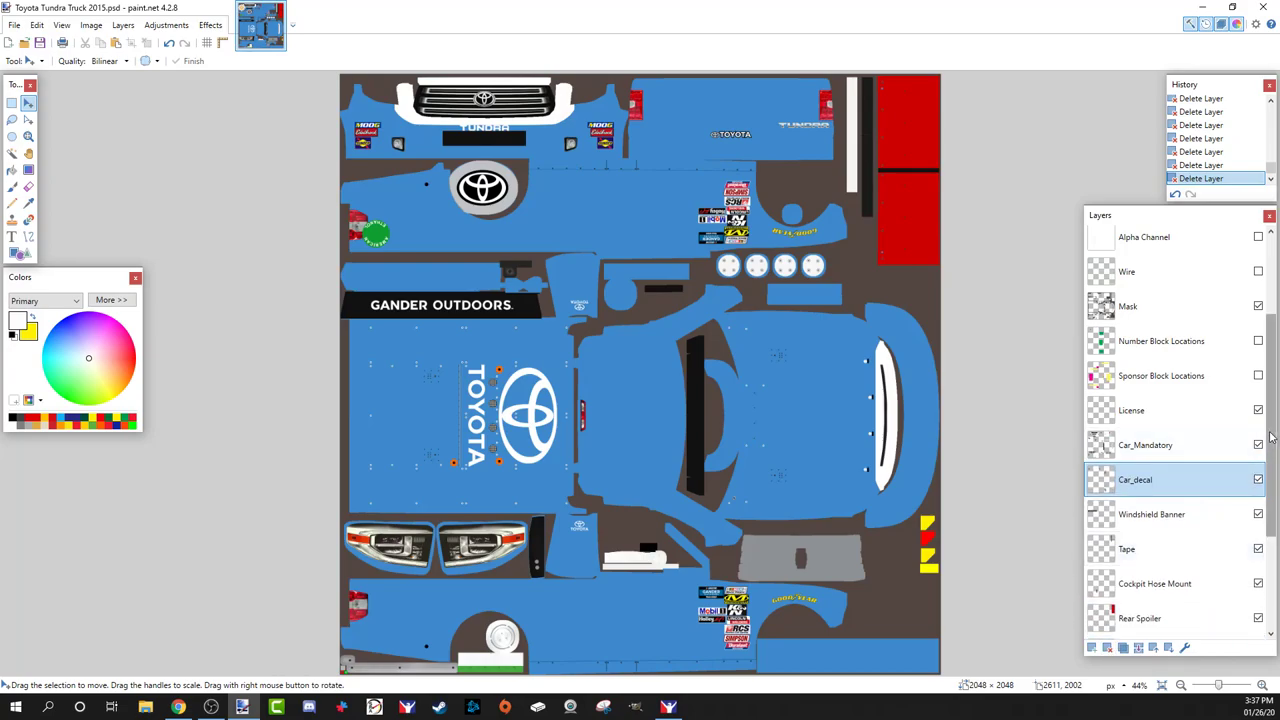
pyautogui.scroll(-5, 1267, 535)
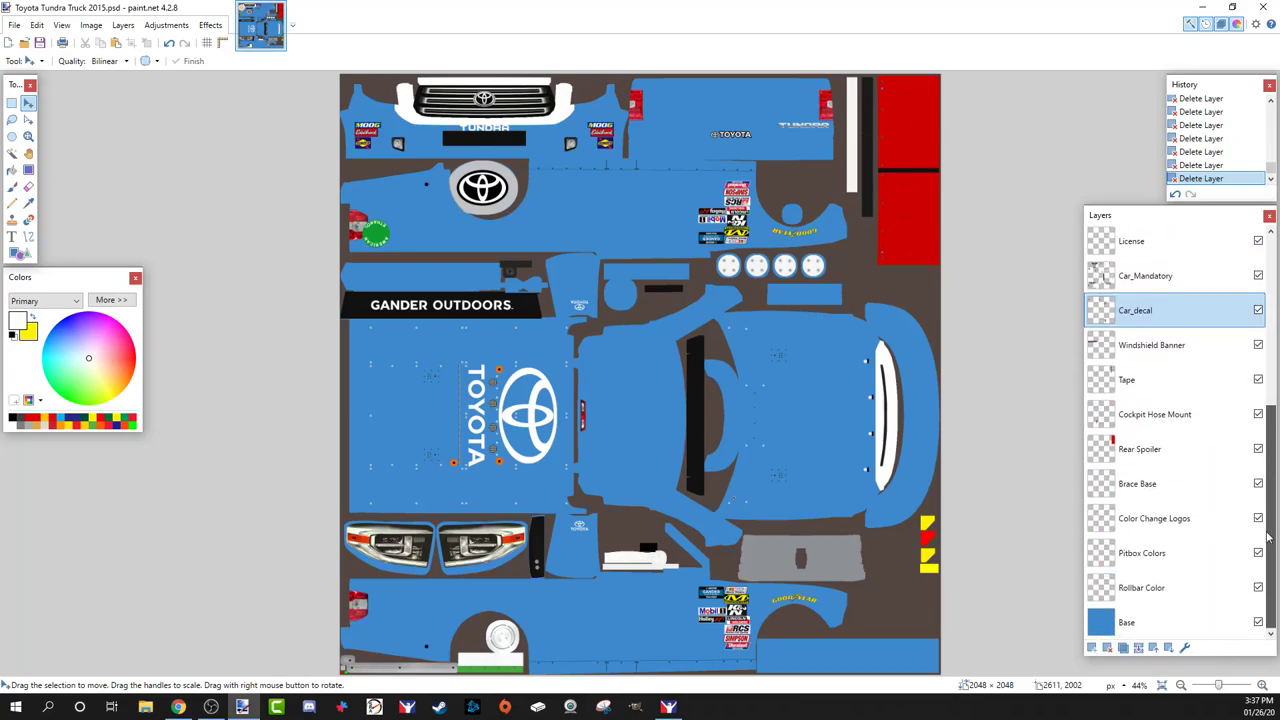
pyautogui.click(1178, 615)
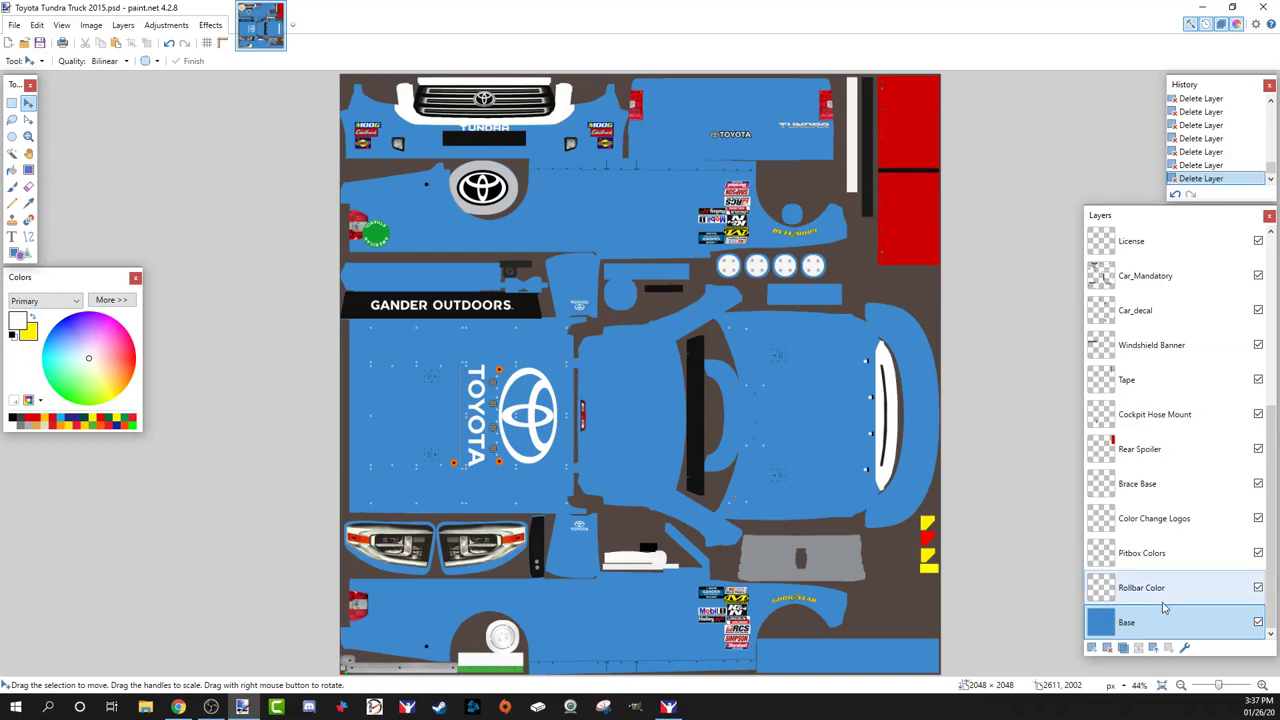
# Step: Make the Wire and Number Block Locations layers visible over the truck template
pyautogui.moveTo(1270, 522); pyautogui.dragTo(1270, 428)
pyautogui.click(1258, 282)
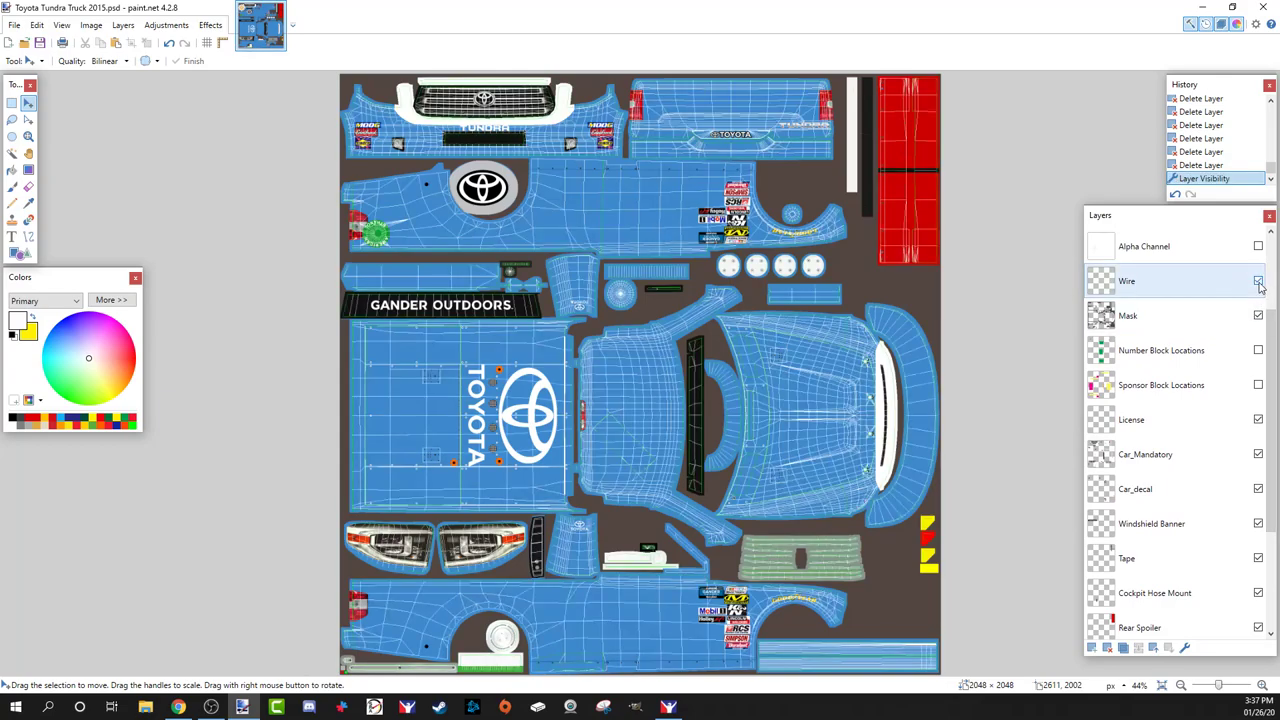
pyautogui.moveTo(1266, 333); pyautogui.dragTo(1268, 373)
pyautogui.scroll(2, 1266, 373)
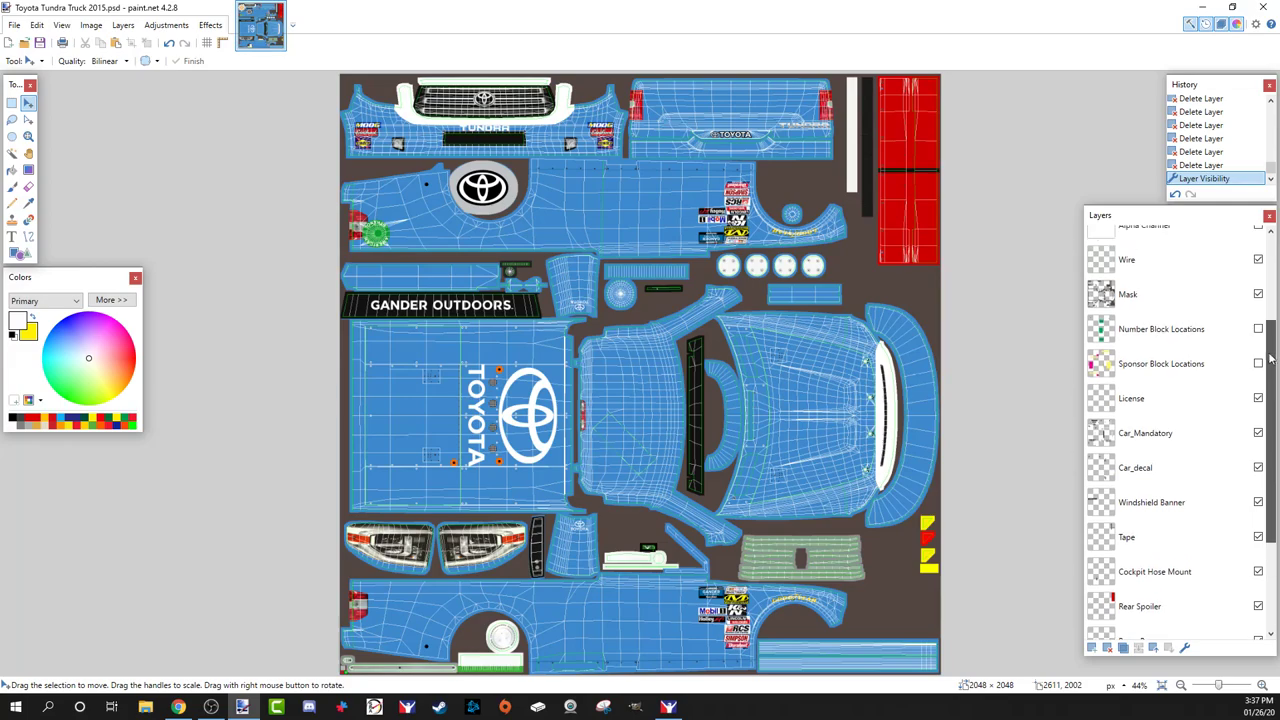
pyautogui.click(1258, 373)
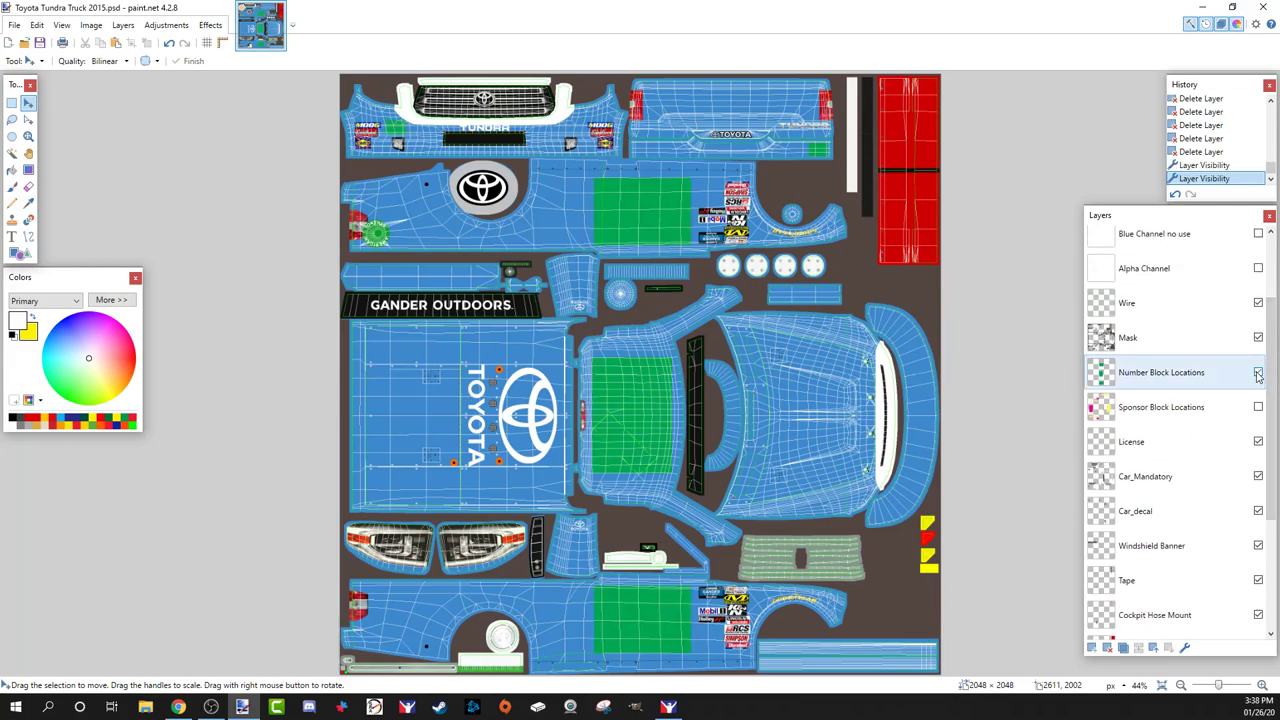
# Step: Briefly show the Sponsor Block Locations layer, then hide it again
pyautogui.click(1258, 407)
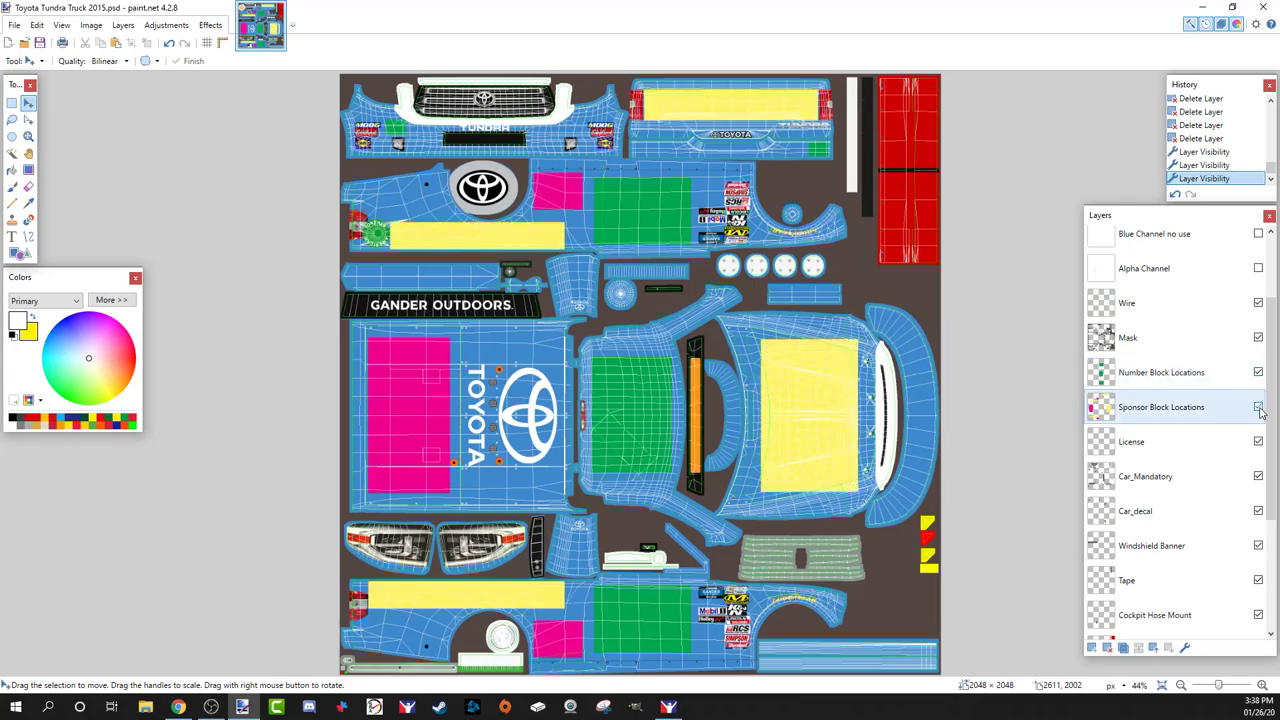
pyautogui.click(1258, 407)
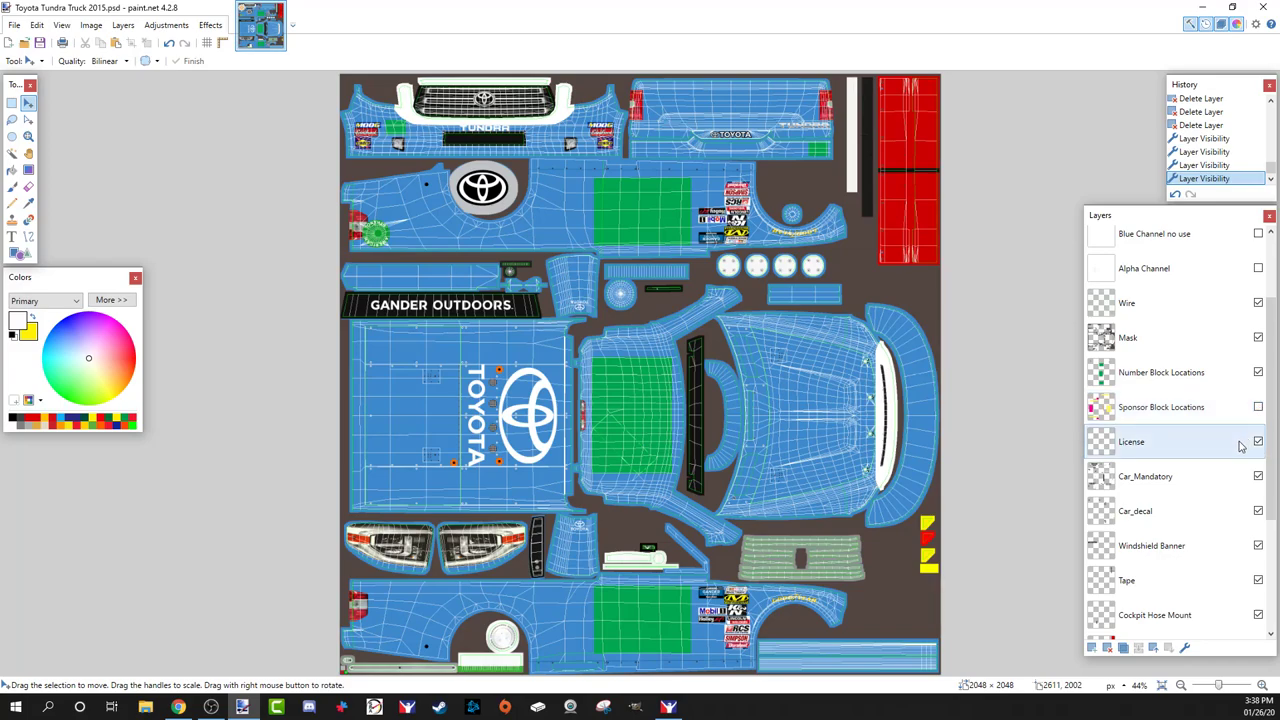
pyautogui.scroll(-1, 1262, 446)
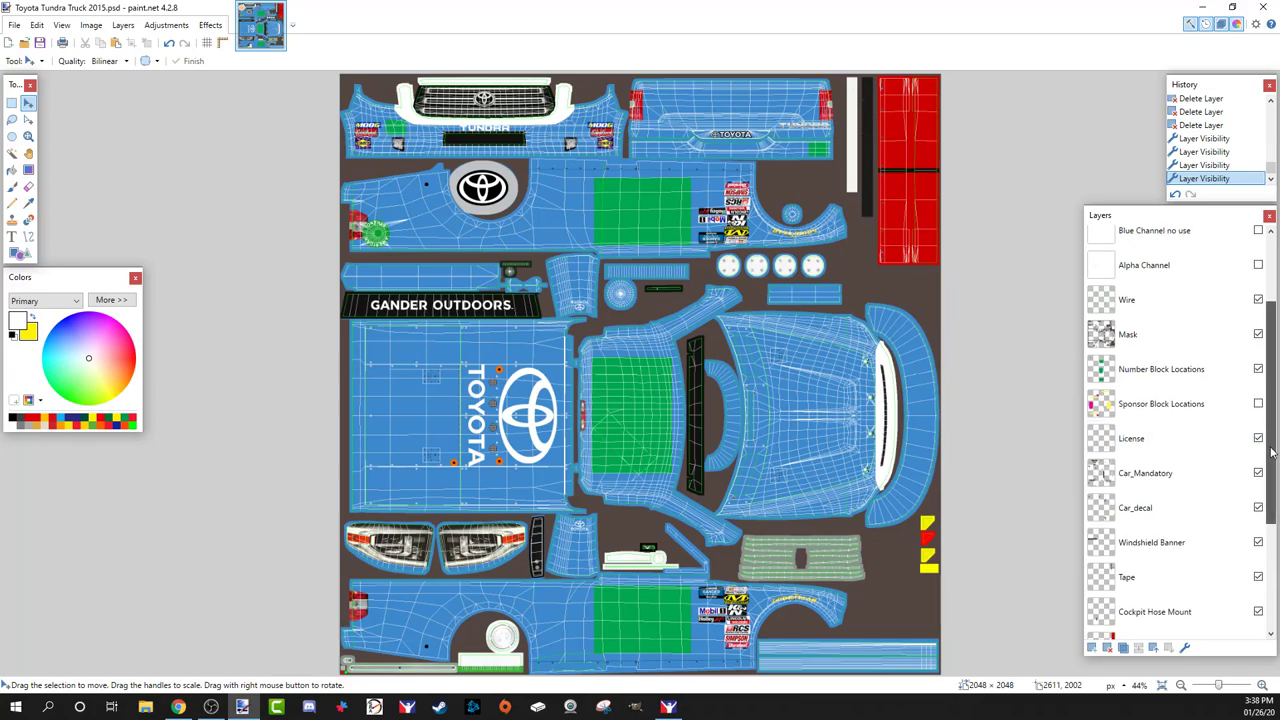
pyautogui.scroll(-5, 1268, 452)
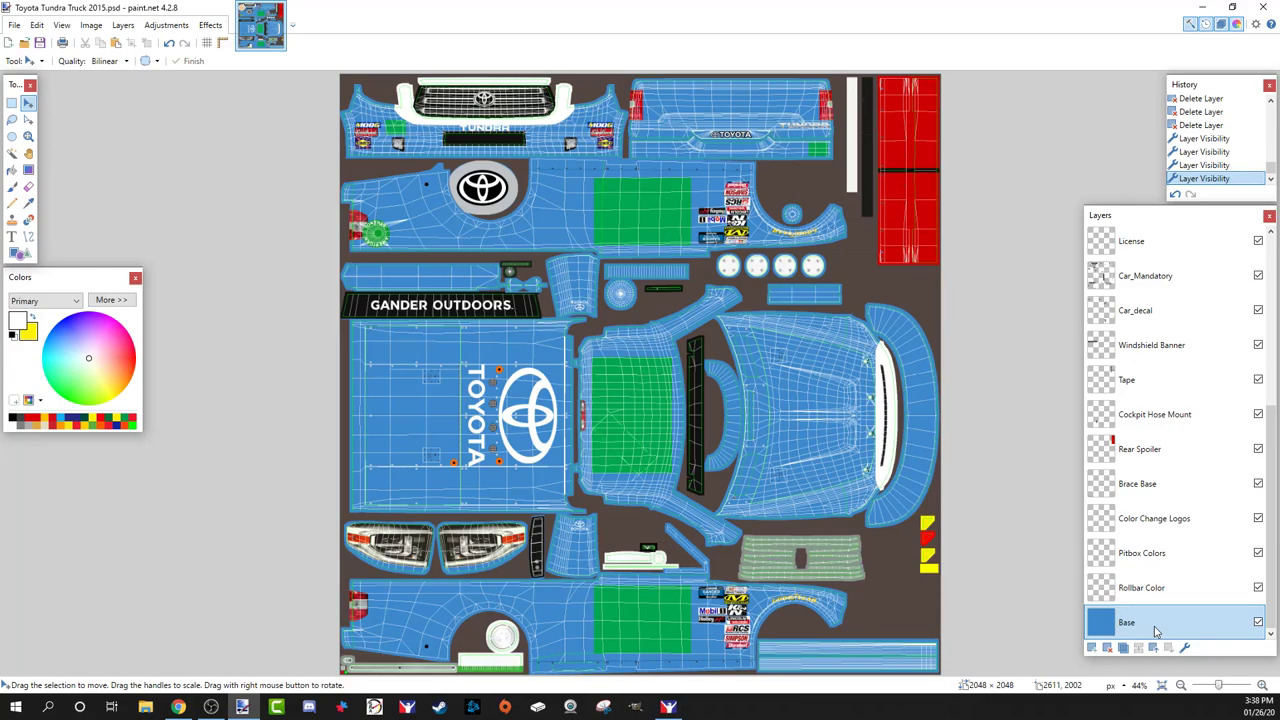
# Step: Add an empty layer above Base and rename it 'Stripes' in Layer Properties
pyautogui.click(1093, 649)
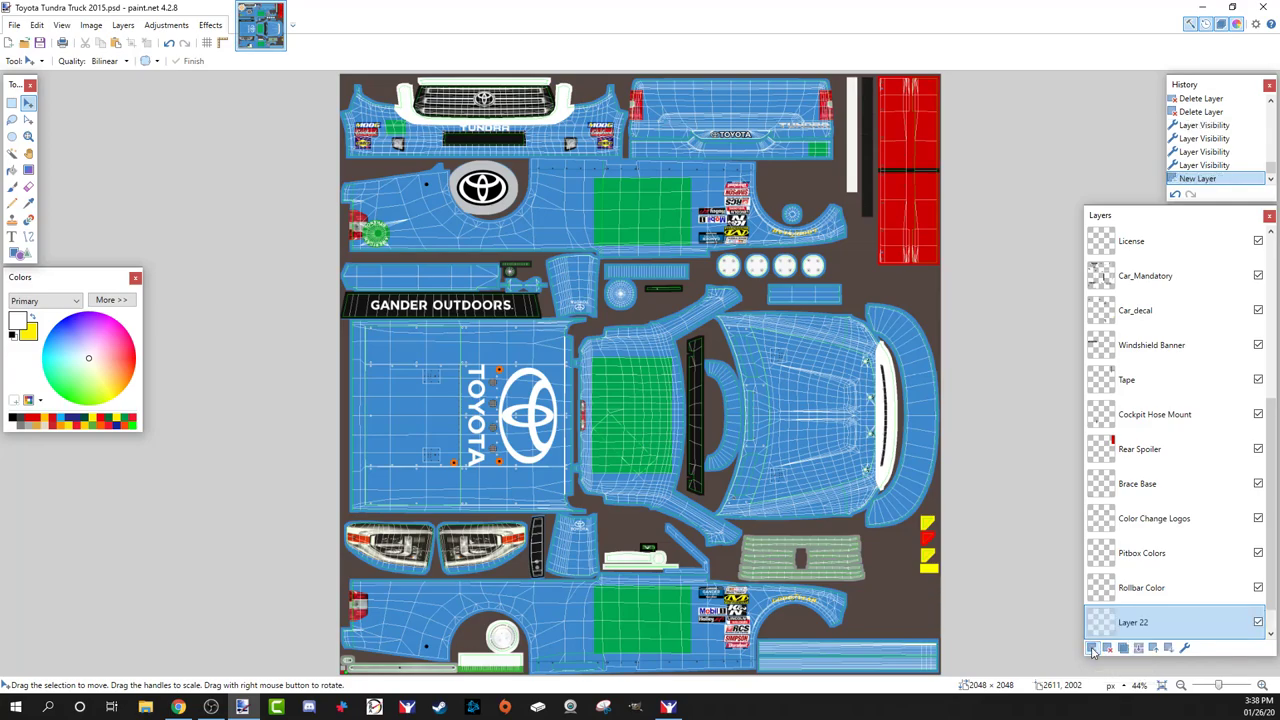
pyautogui.scroll(-1, 1272, 590)
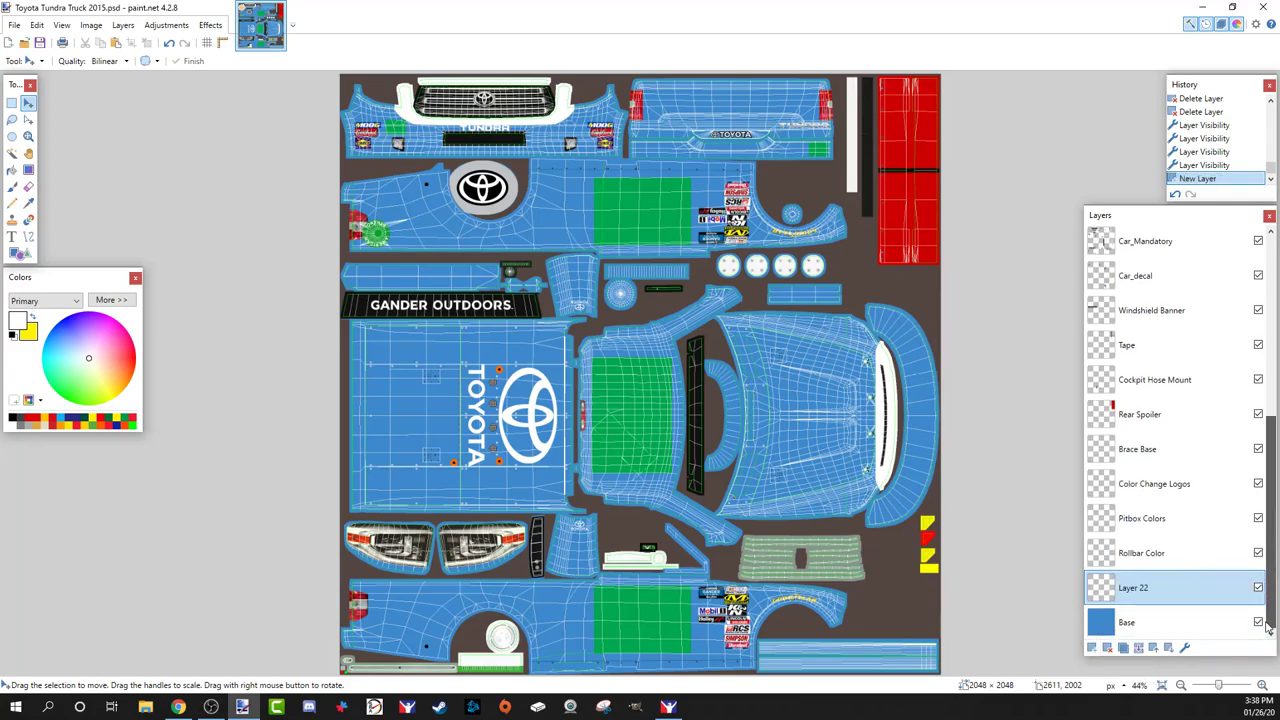
pyautogui.click(1185, 647)
pyautogui.write('Stripes')
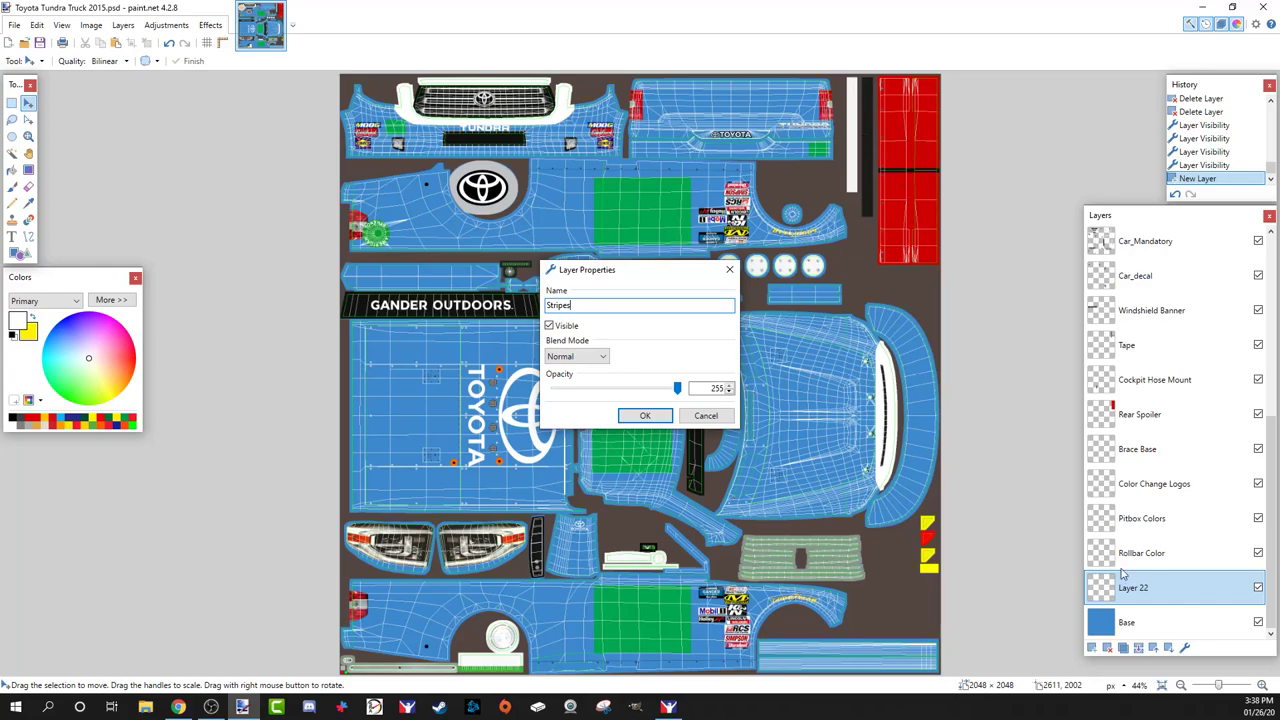
pyautogui.click(645, 415)
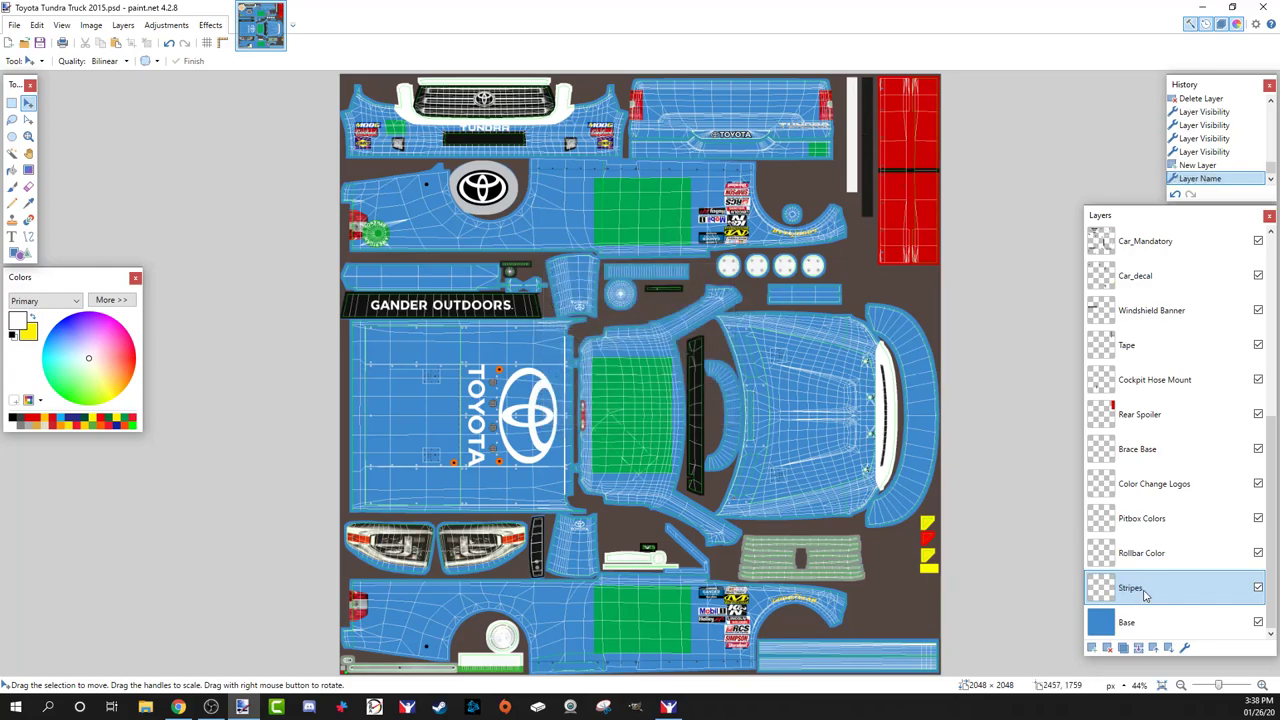